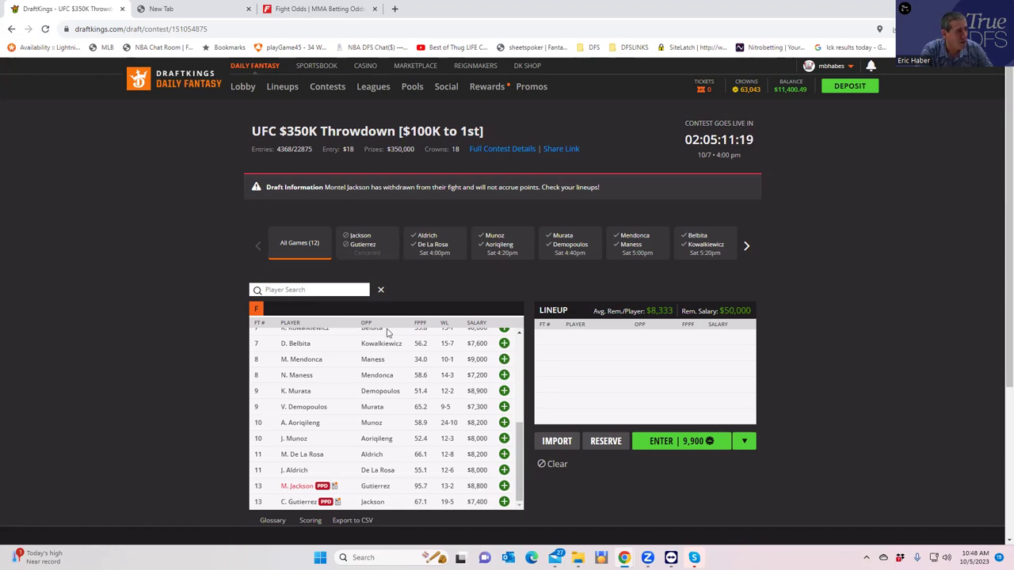
Check the Dawson vs. Green card odds on FightOdds and add M. De La Rosa to the DraftKings lineup.
click(319, 10)
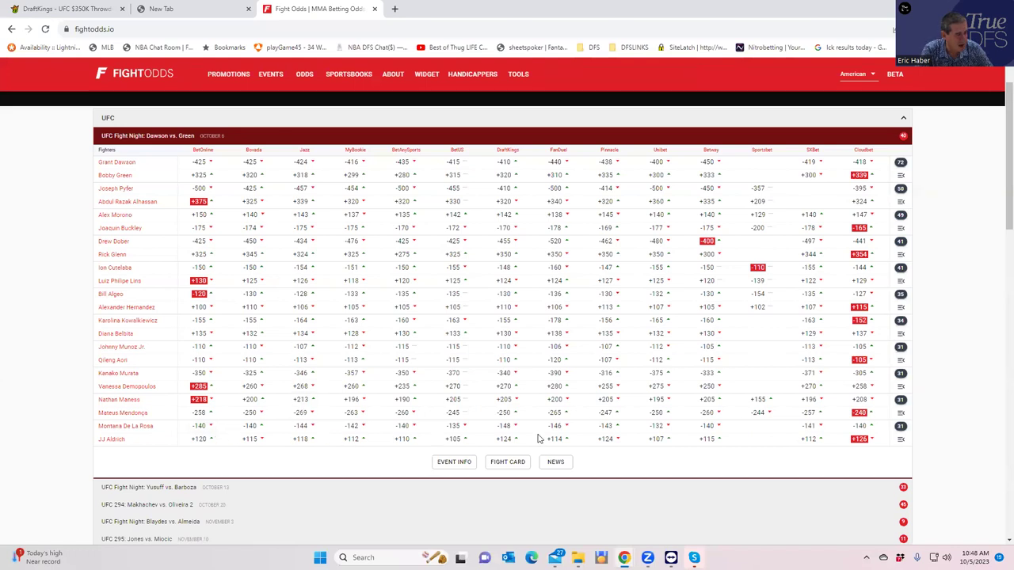
click(75, 8)
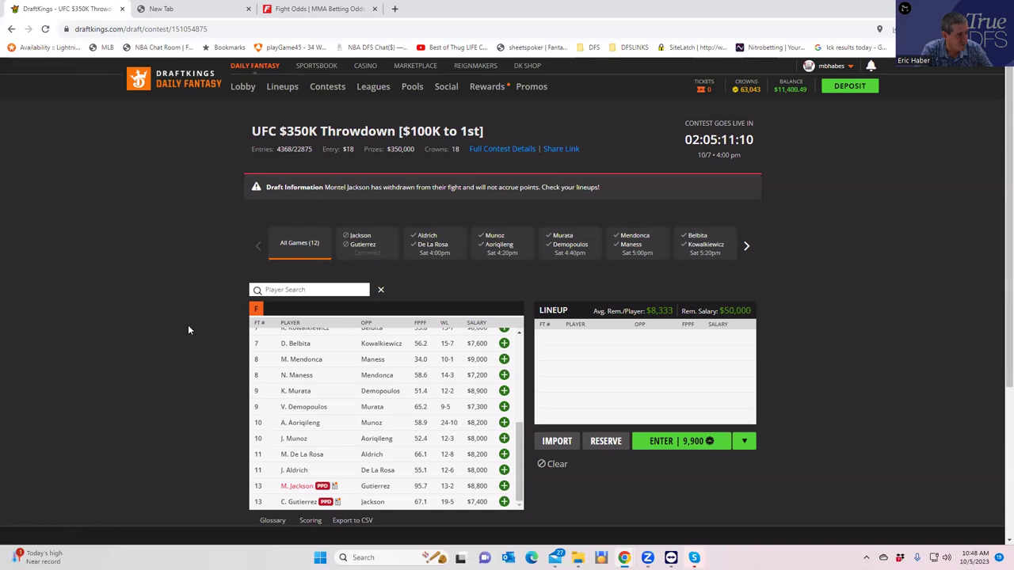
click(503, 455)
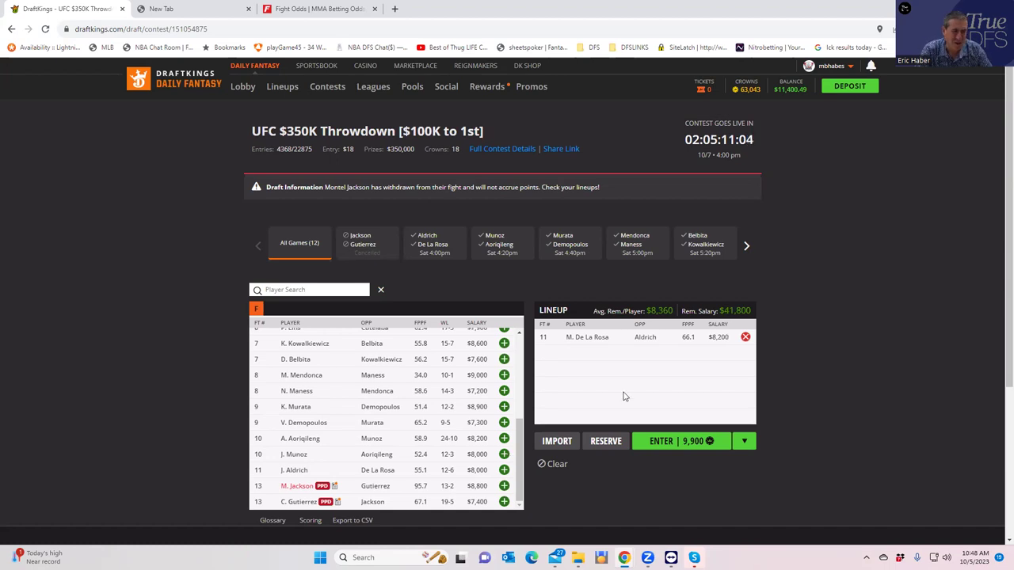
Examine the detailed betting odds for Montana De La Rosa vs. JJ Aldrich on FightOdds and collapse them.
click(310, 9)
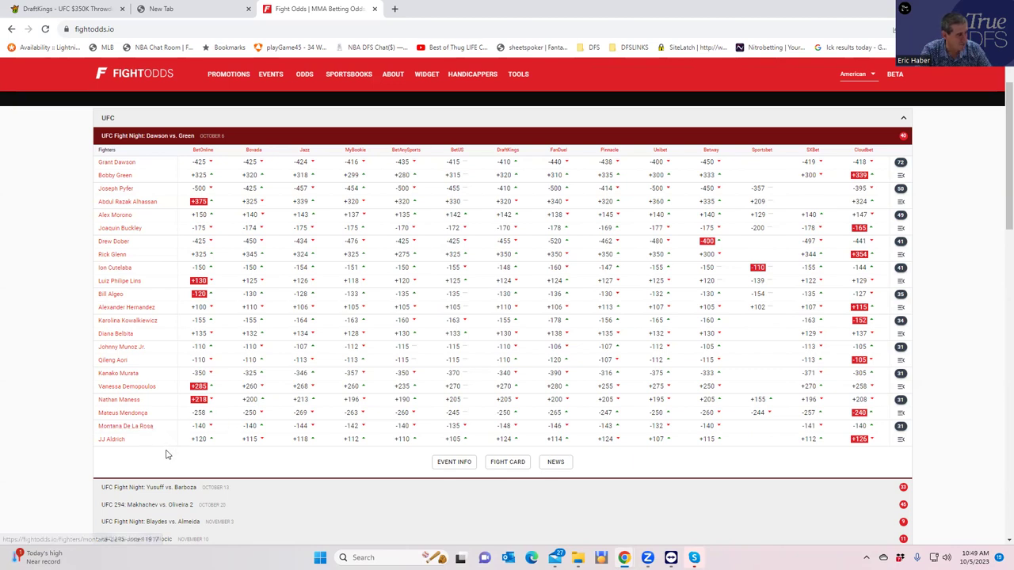
click(901, 427)
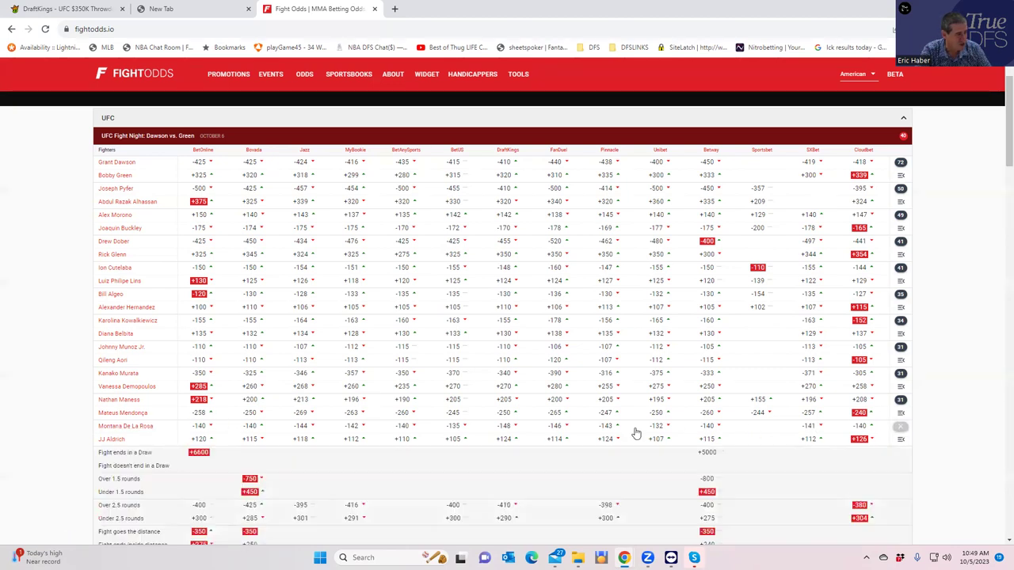
scroll(335, 451, down, 4)
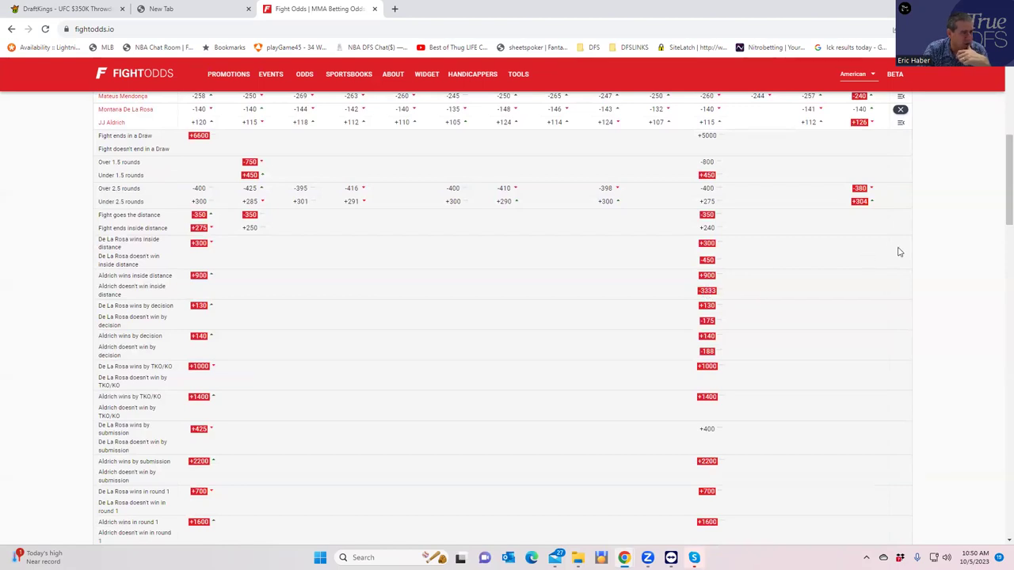
scroll(898, 251, up, 2)
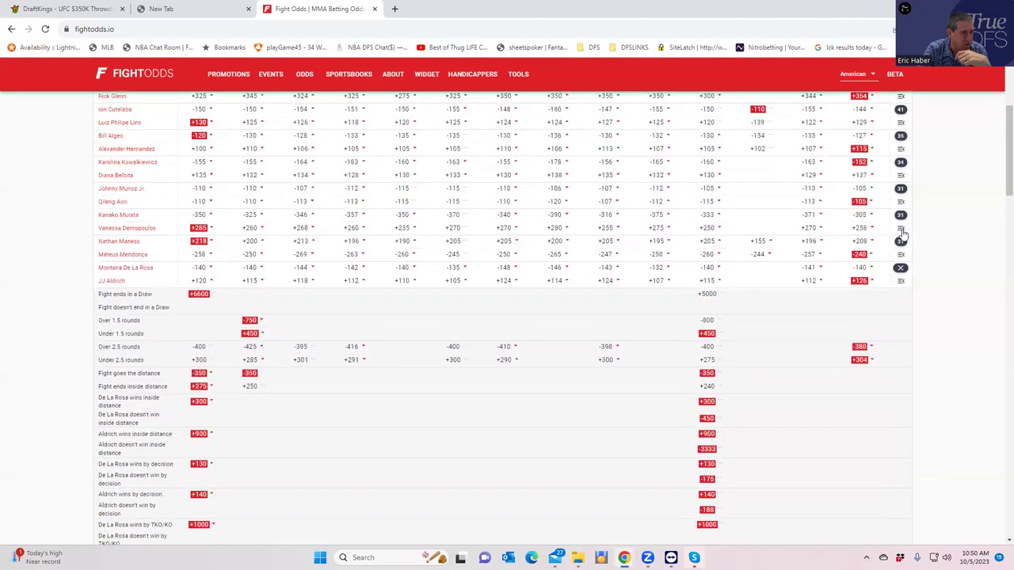
click(900, 270)
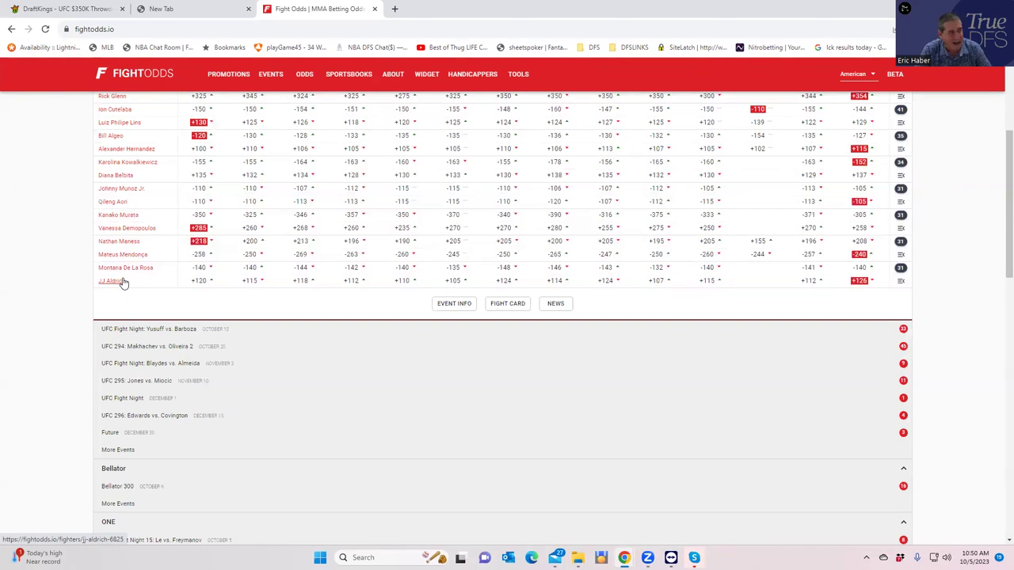
scroll(91, 242, up, 3)
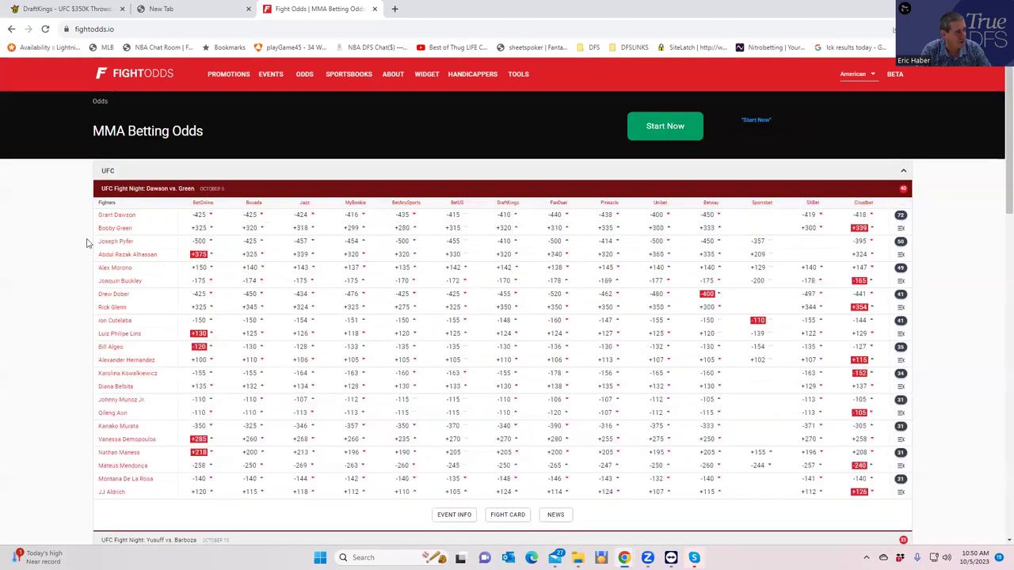
scroll(88, 242, down, 2)
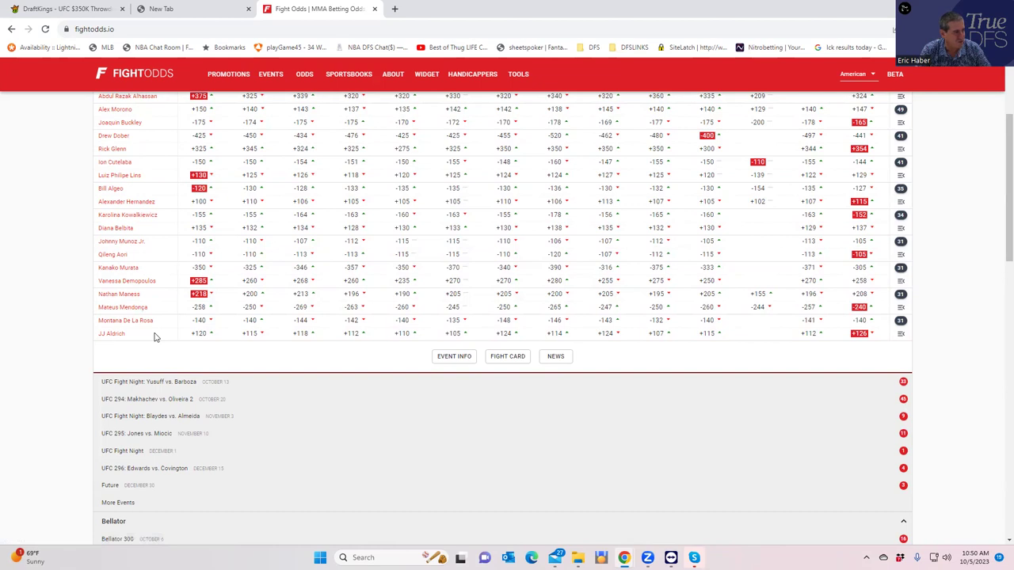
Expand the Johnny Munoz Jr. vs. Qileng Aori odds on FightOdds and add J. Munoz to the DraftKings lineup.
click(69, 9)
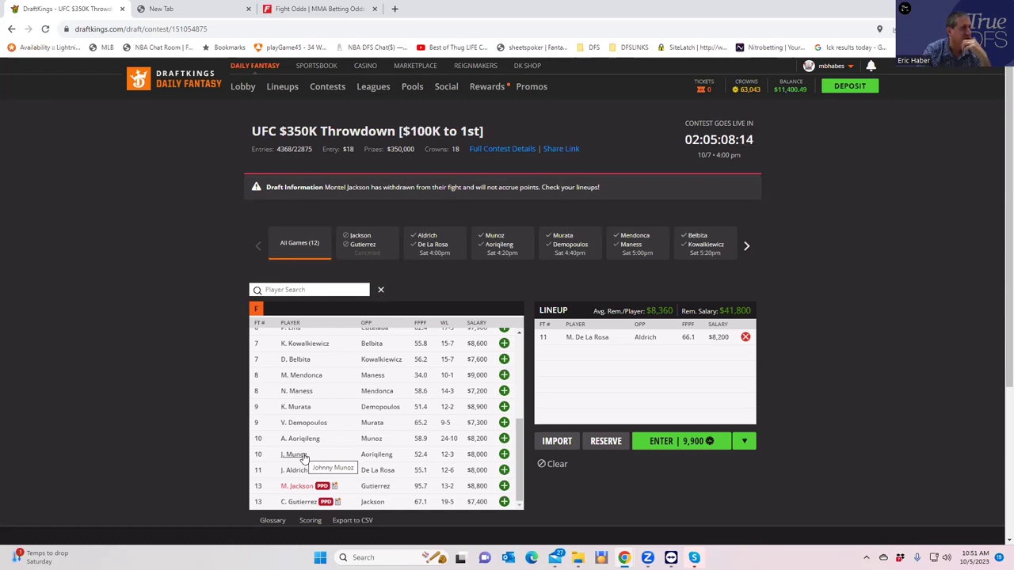
click(342, 12)
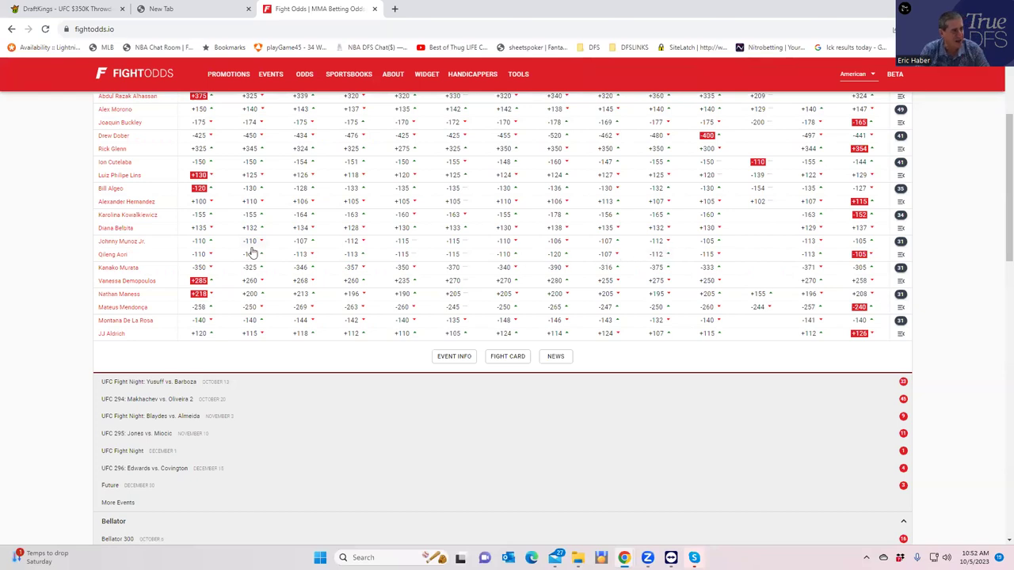
click(901, 244)
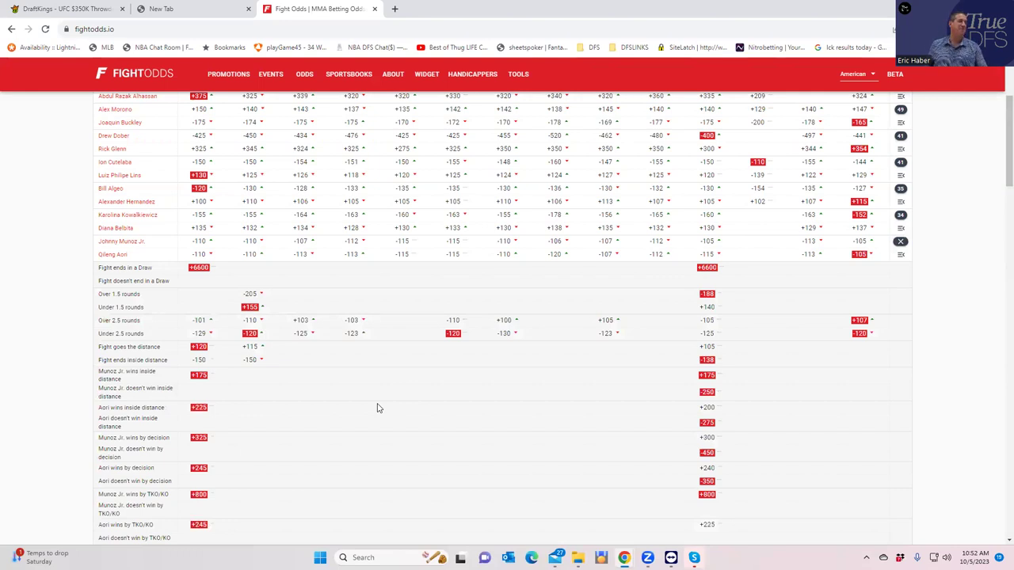
click(96, 9)
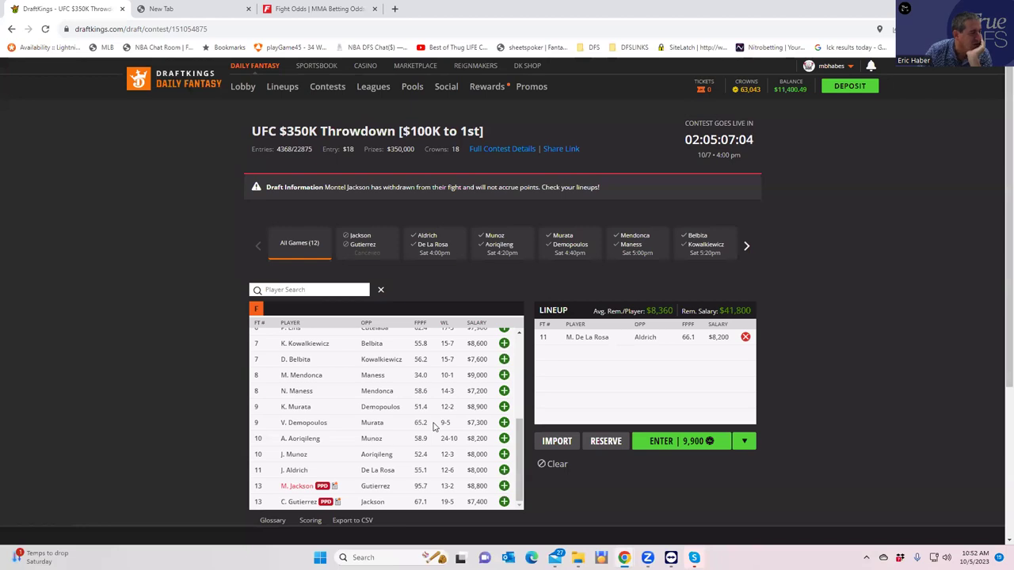
click(504, 454)
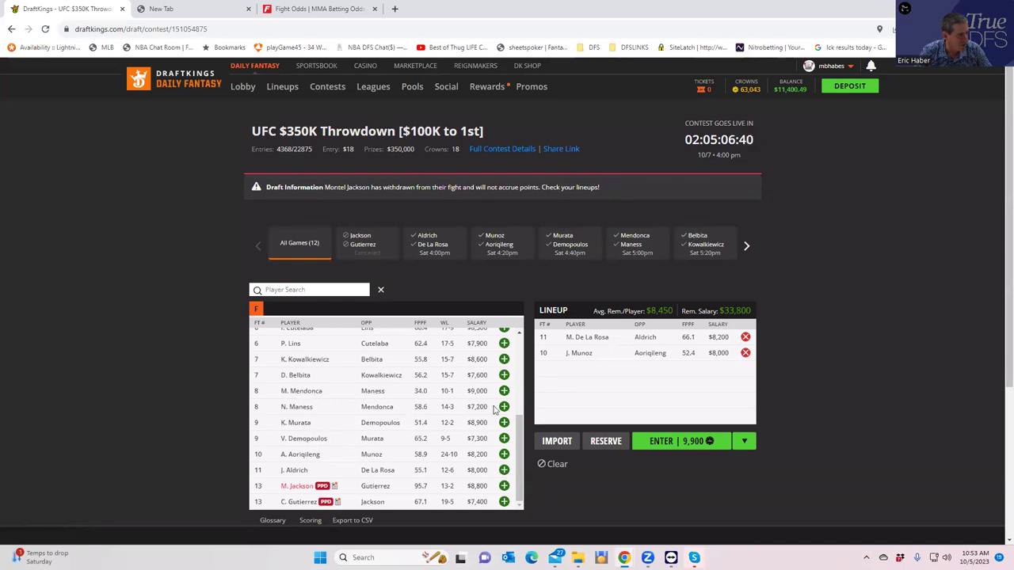
Collapse the Munoz vs. Aori odds on FightOdds and look over the fighter salaries on DraftKings.
click(282, 10)
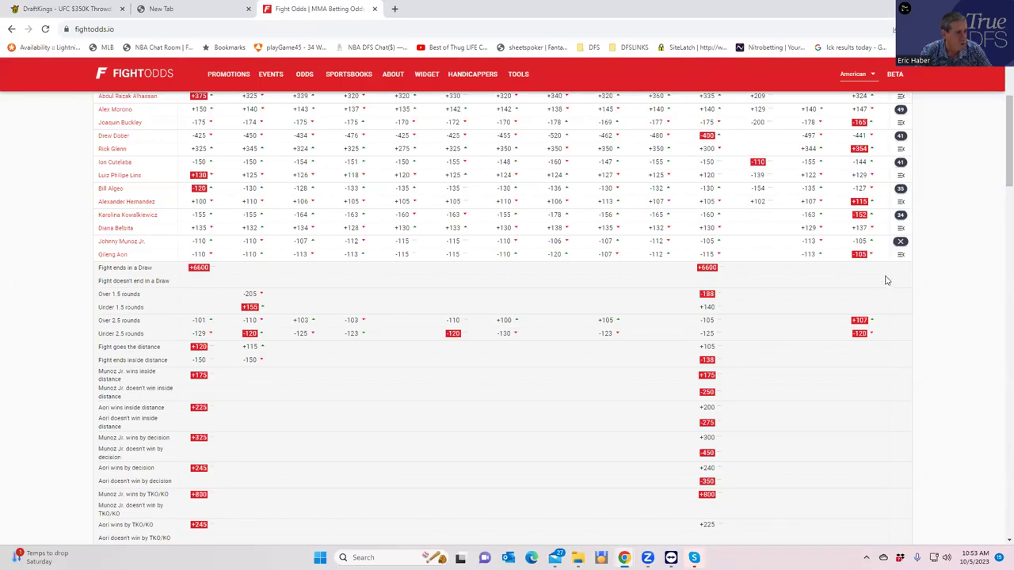
click(901, 241)
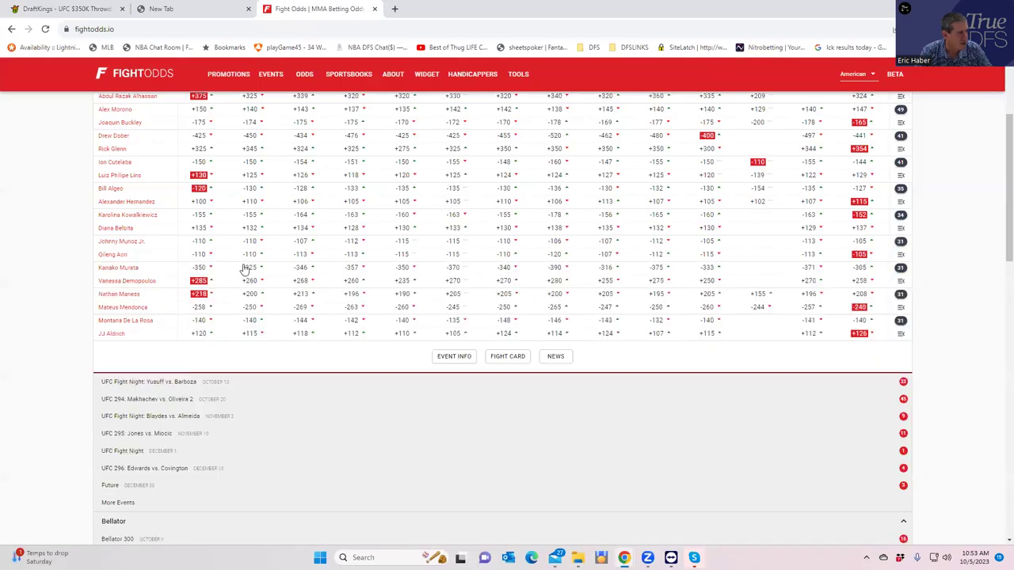
scroll(249, 259, up, 1)
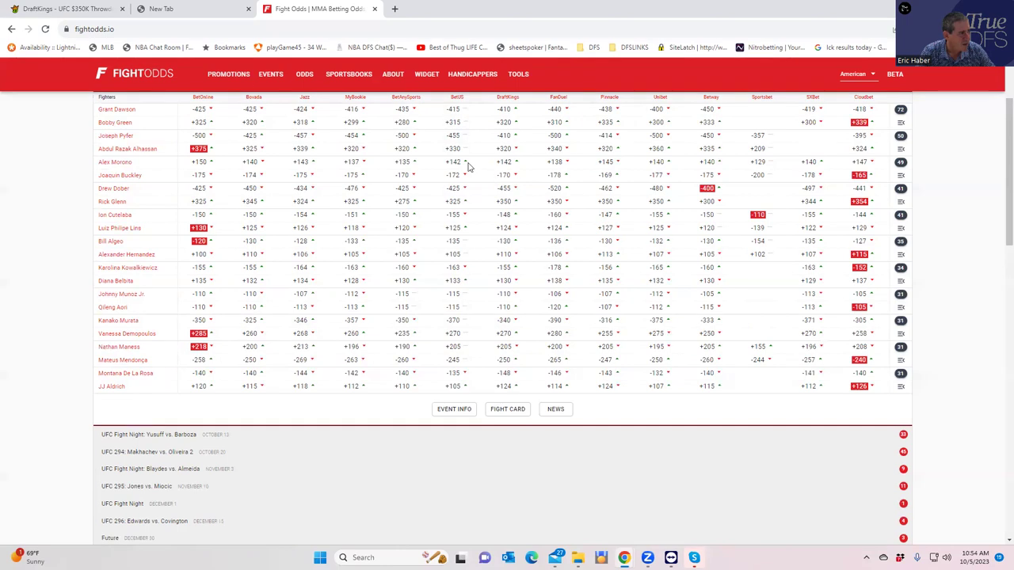
click(89, 16)
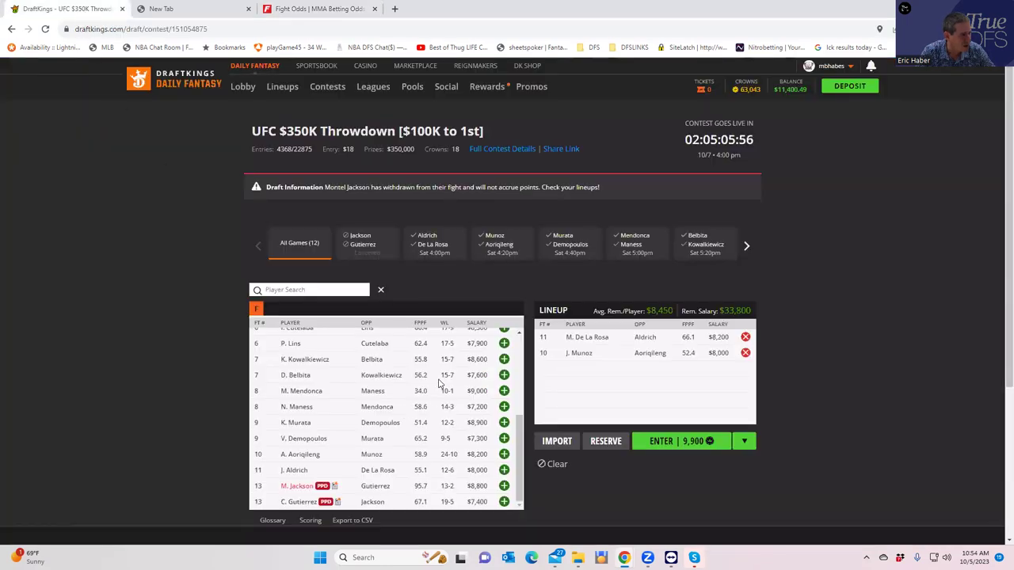
scroll(438, 381, down, 1)
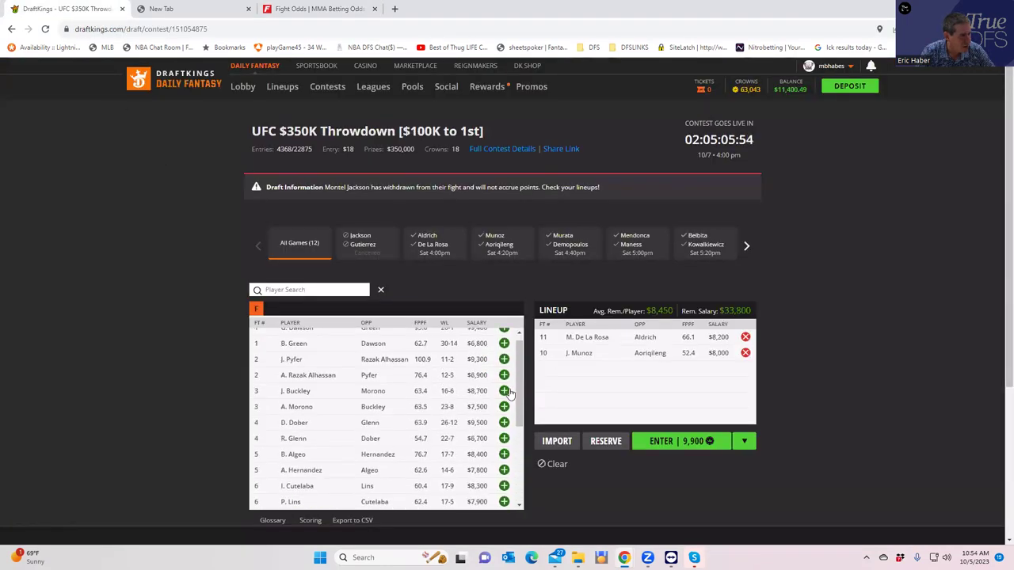
Examine the detailed betting odds for Kanako Murata vs. Vanessa Demopoulos on FightOdds and collapse them.
click(305, 9)
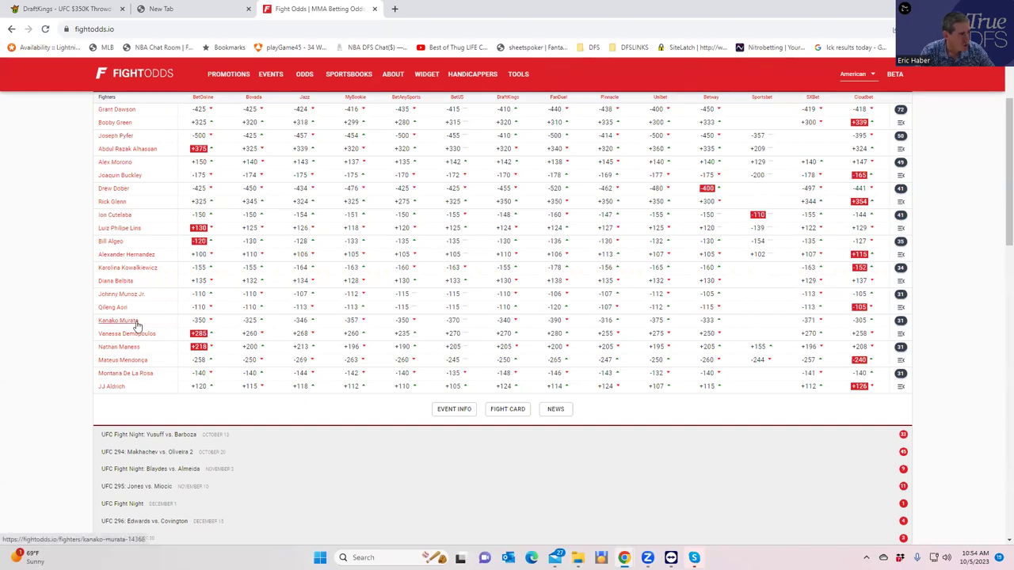
click(901, 320)
scroll(199, 408, down, 2)
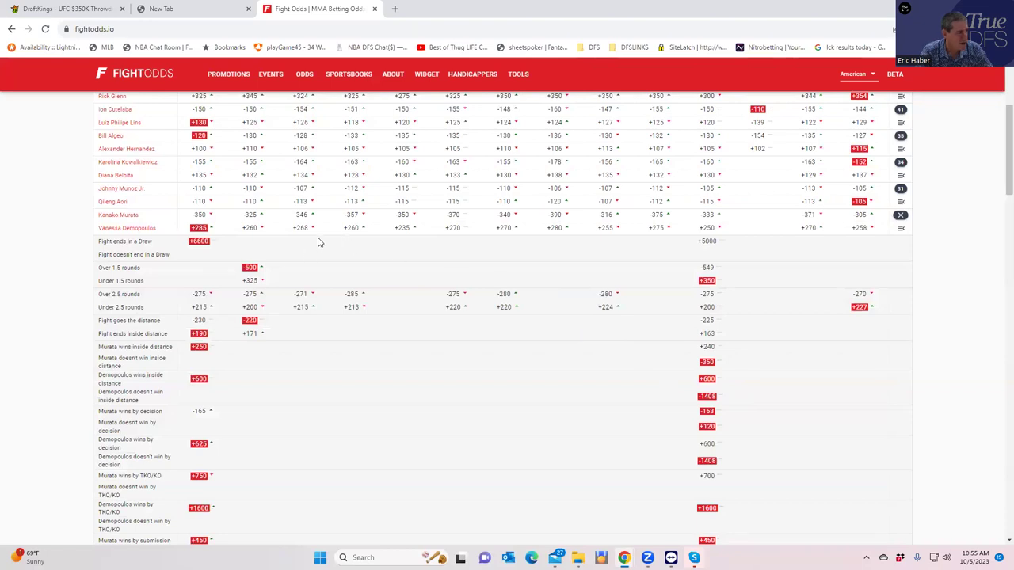
click(901, 221)
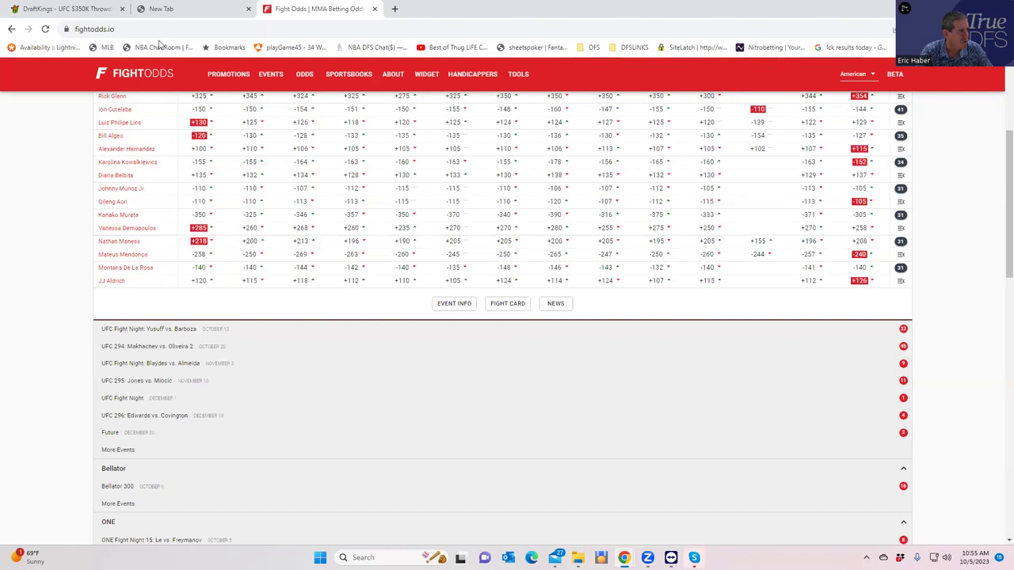
Add K. Murata to the DraftKings lineup.
click(72, 11)
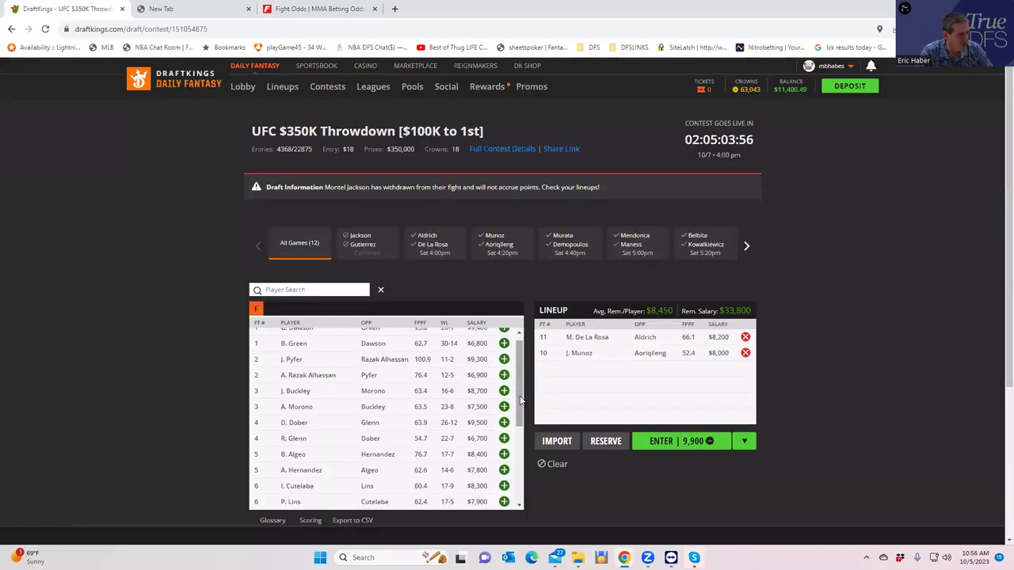
mouse_move(521, 396)
mouse_down()
mouse_move(520, 412)
mouse_move(520, 386)
mouse_up()
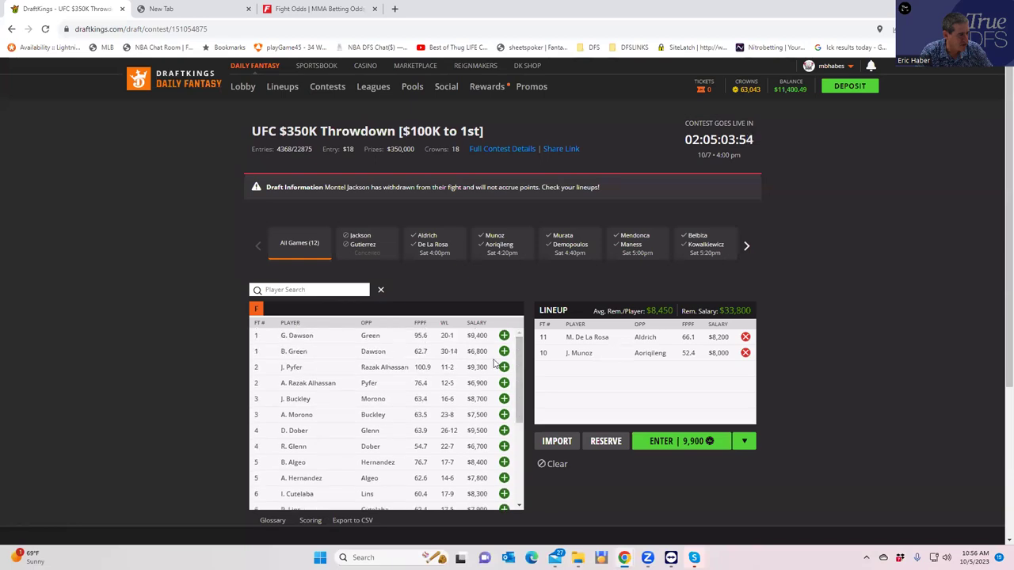
scroll(468, 416, down, 2)
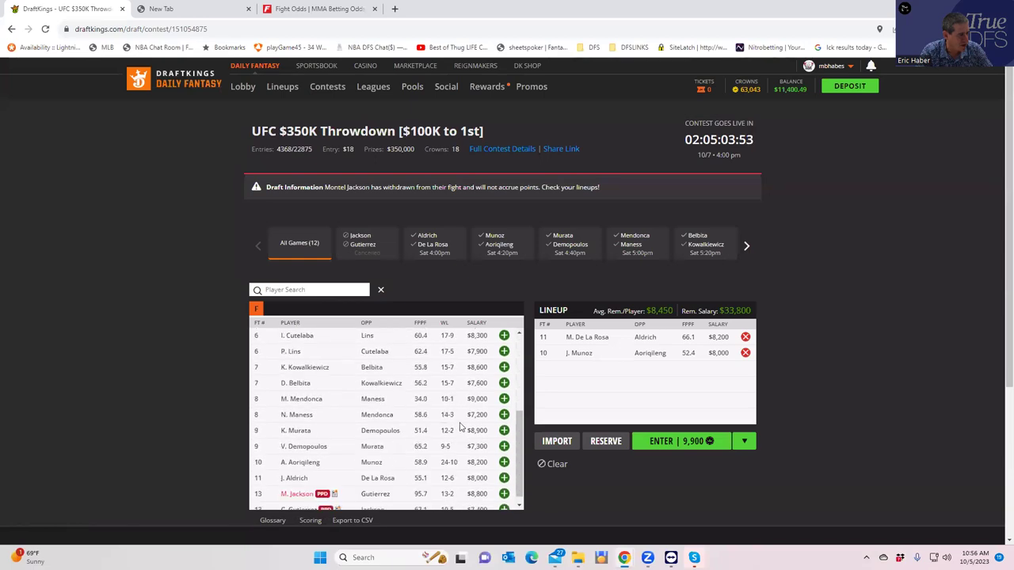
click(504, 431)
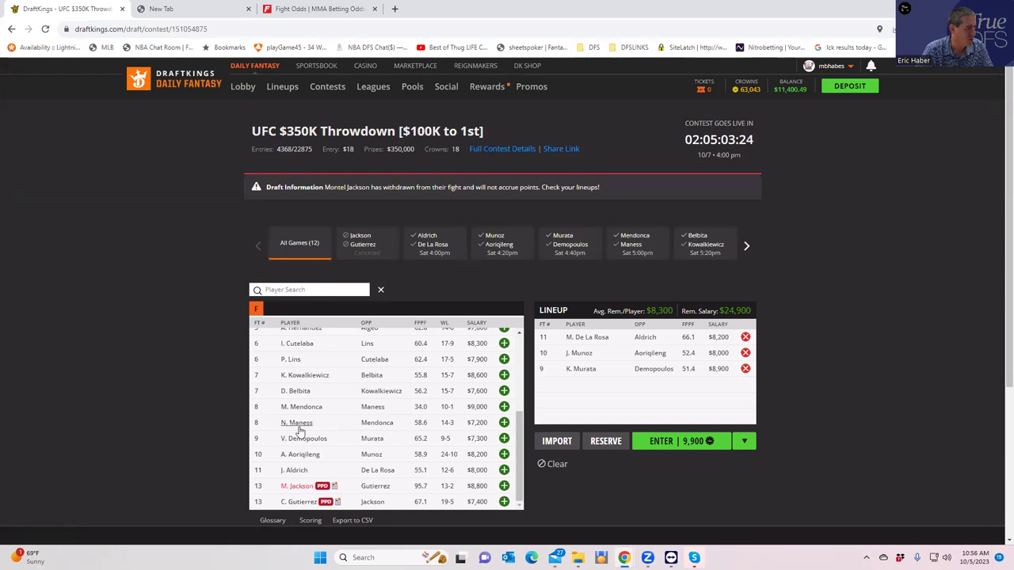
Compare the Nathan Maness vs. Mateus Mendonça odds on FightOdds with their DraftKings salaries.
click(291, 10)
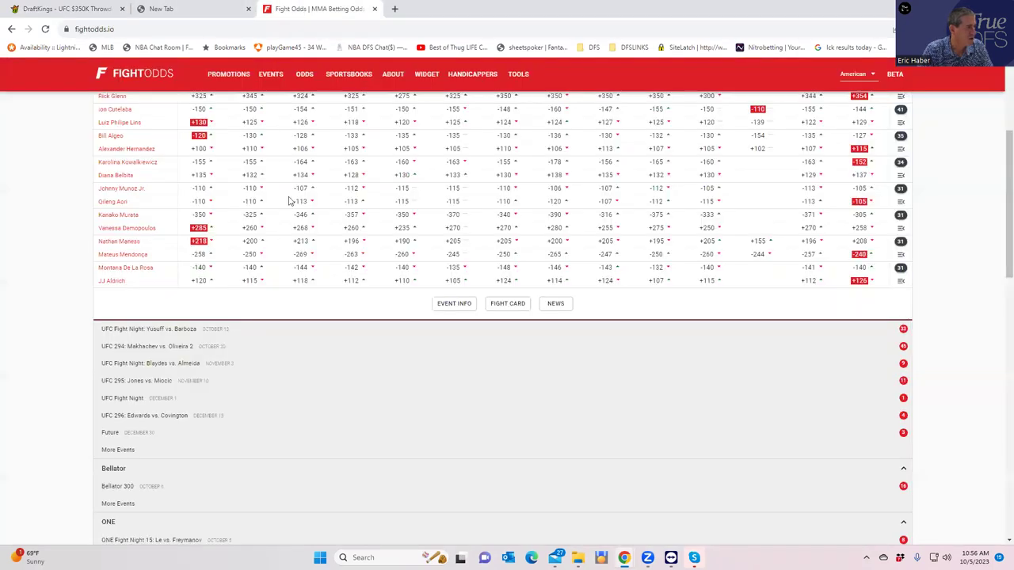
scroll(307, 205, up, 2)
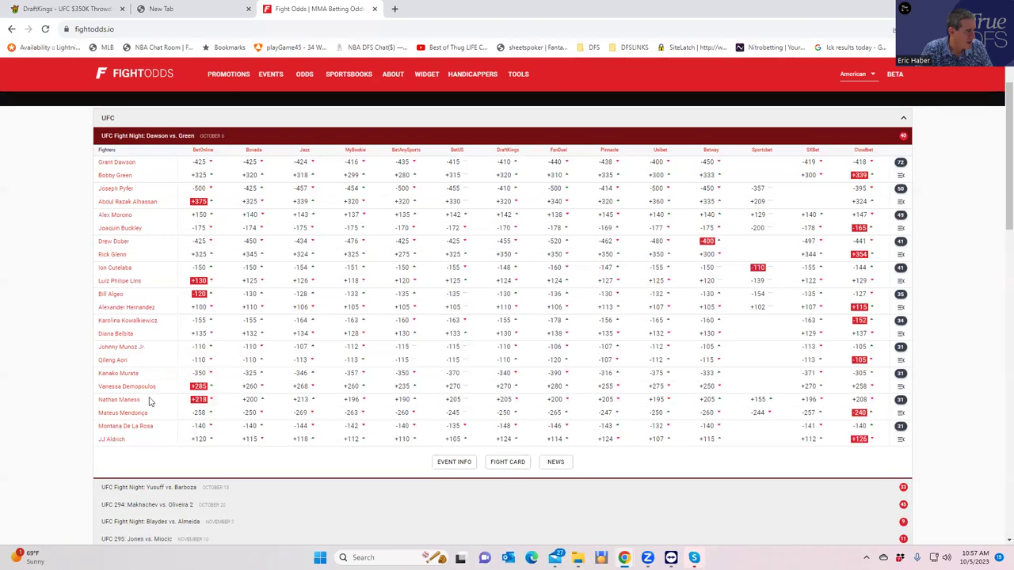
click(99, 10)
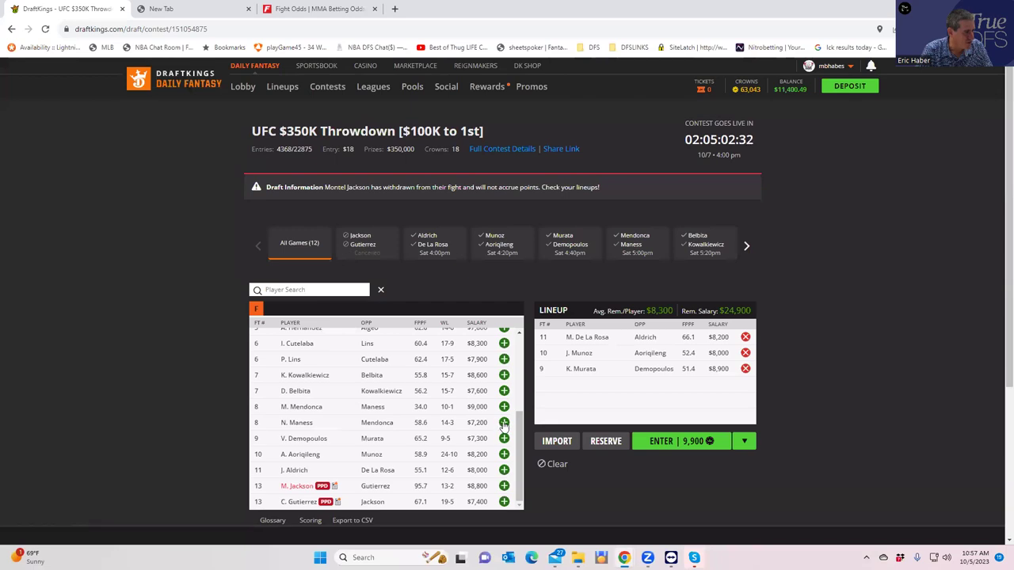
Expand the Maness vs. Mendonça detailed odds on FightOdds and add N. Maness to the DraftKings lineup.
click(329, 10)
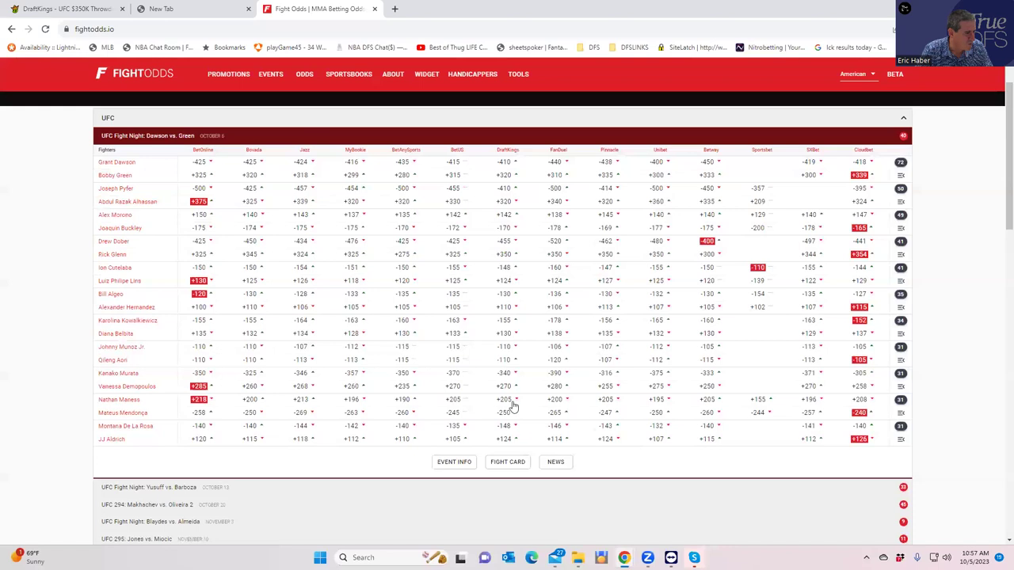
click(901, 401)
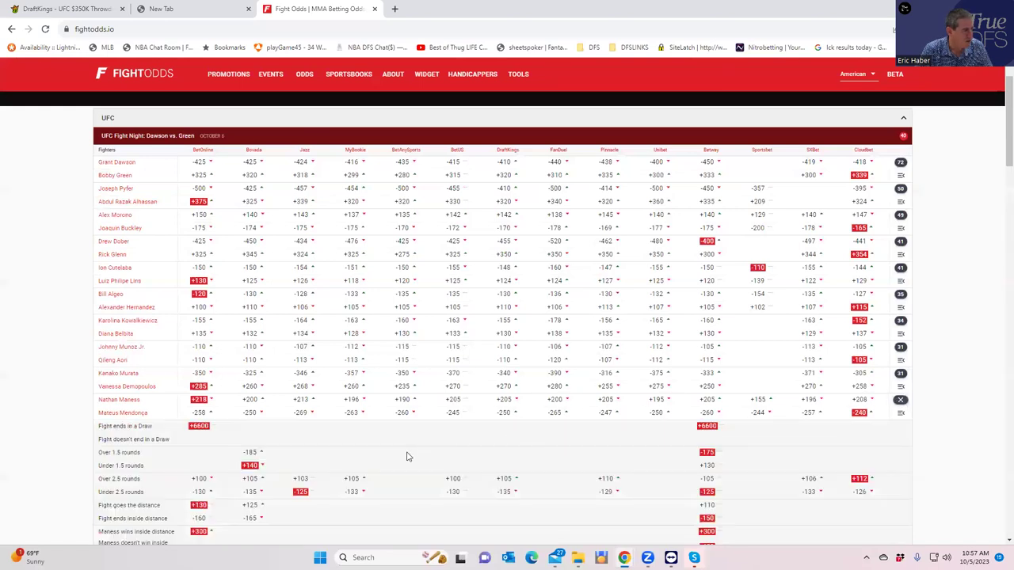
scroll(408, 468, down, 2)
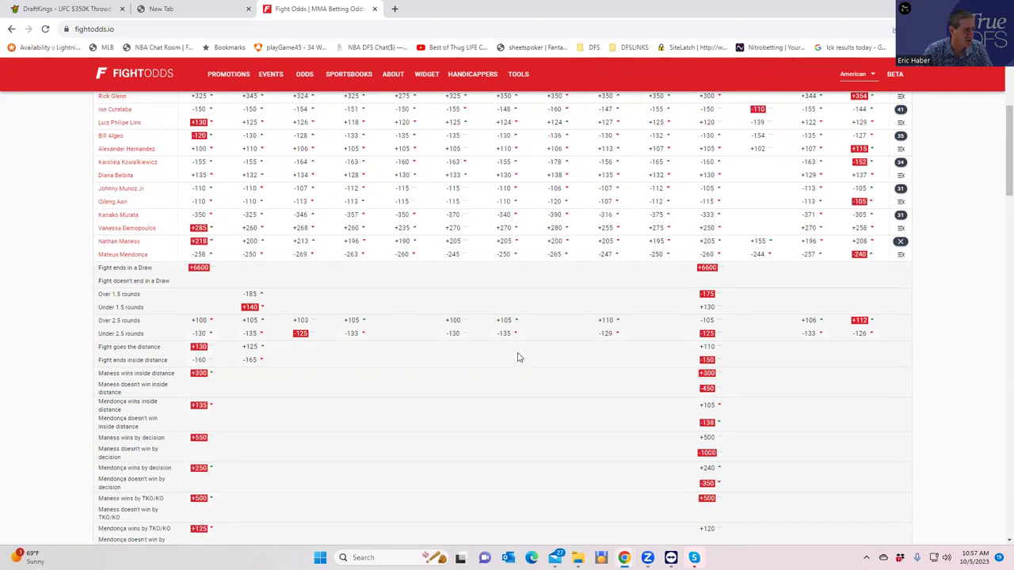
click(93, 11)
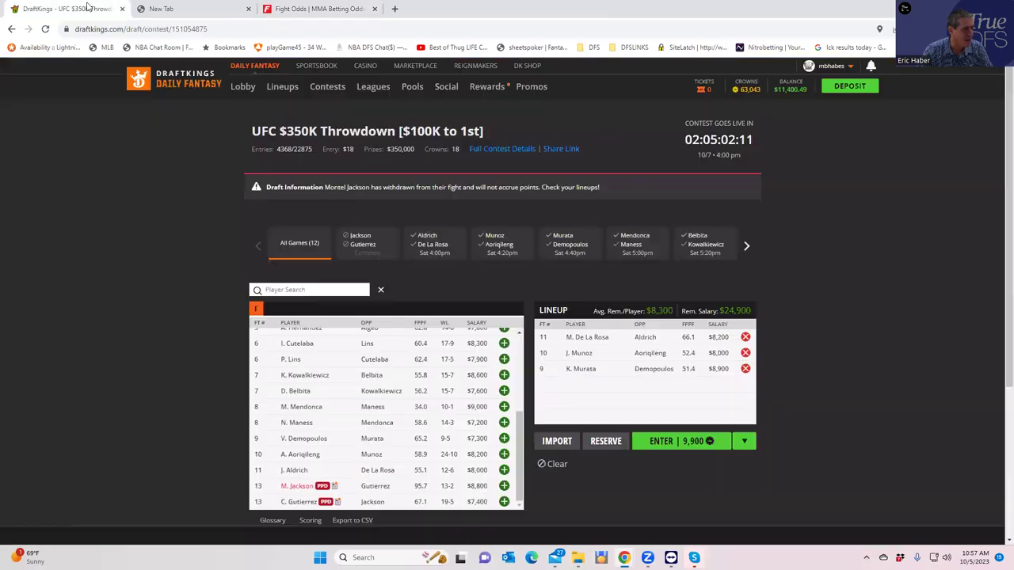
click(504, 422)
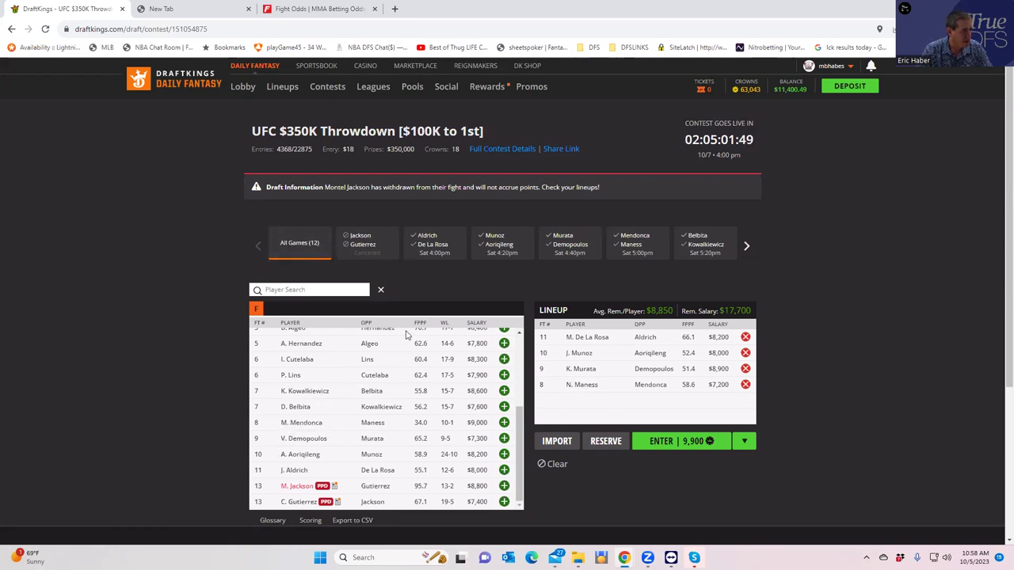
Review the detailed Maness vs. Mendonça odds on FightOdds against the DraftKings salaries, and collapse the odds.
click(289, 12)
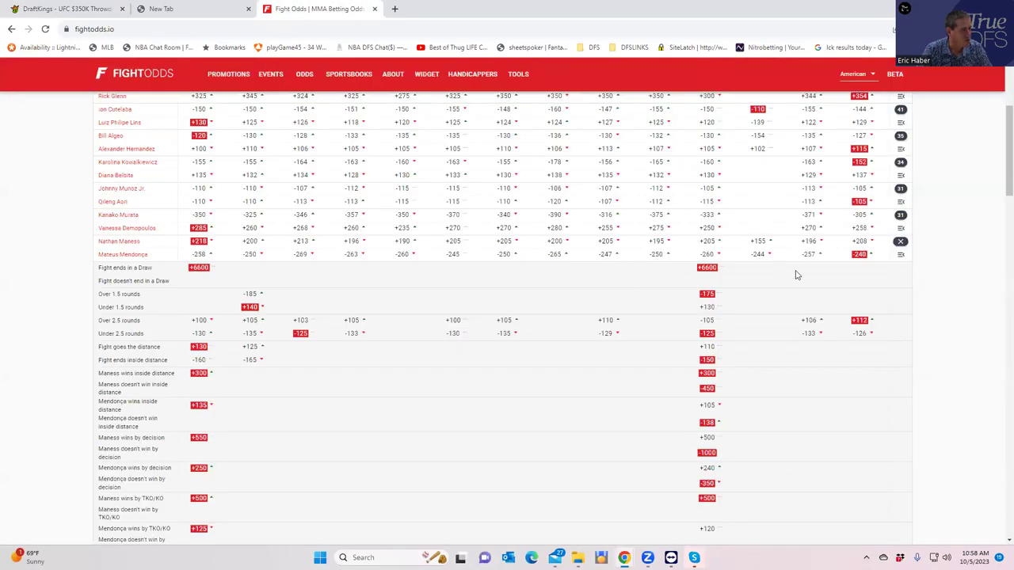
click(901, 241)
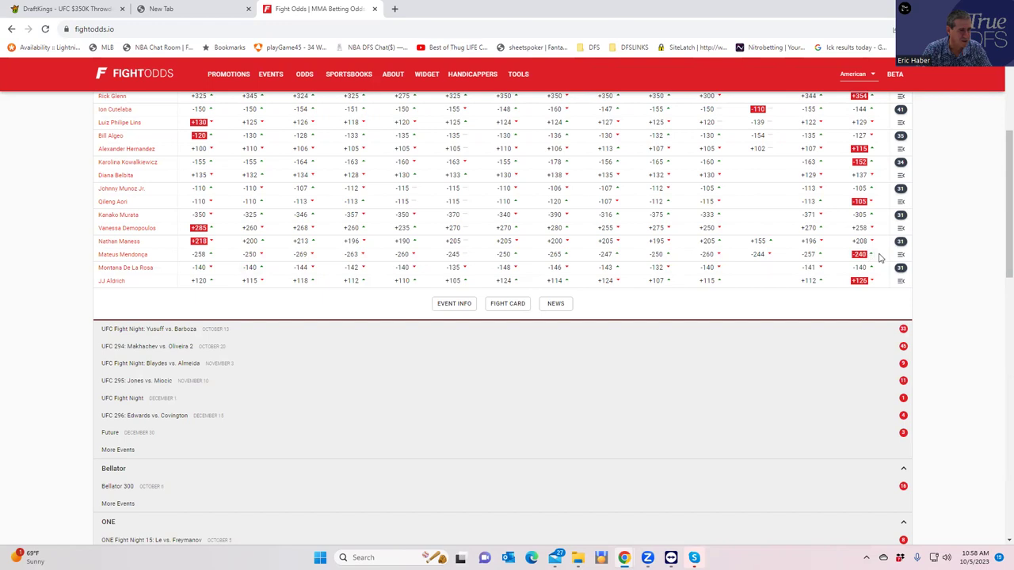
click(901, 241)
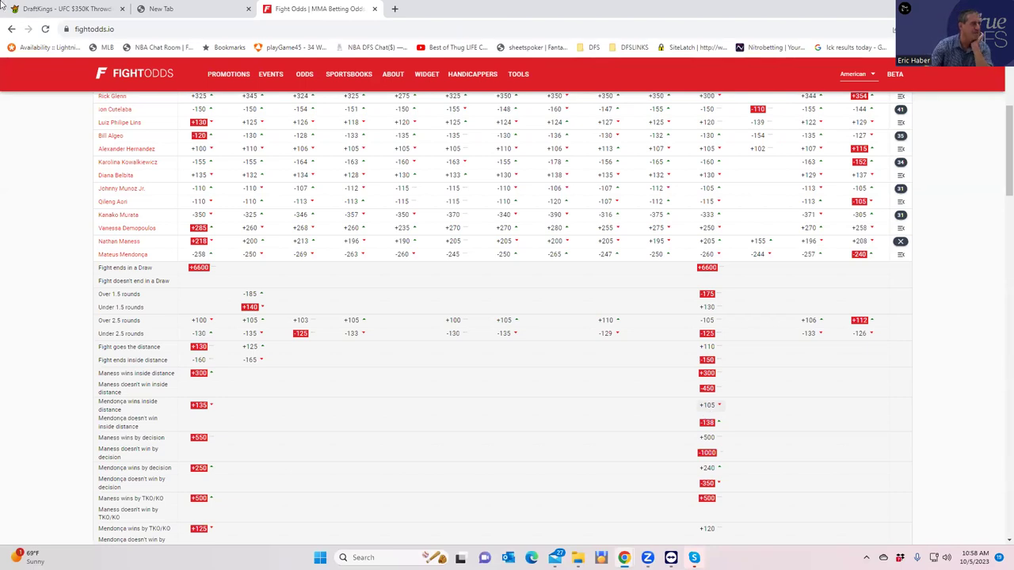
click(67, 8)
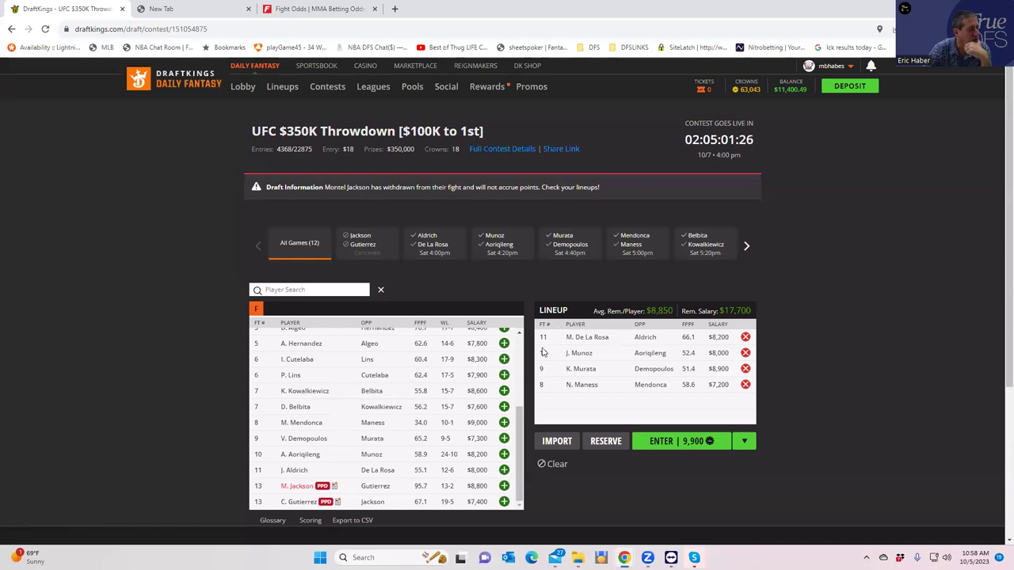
drag(522, 419, 527, 384)
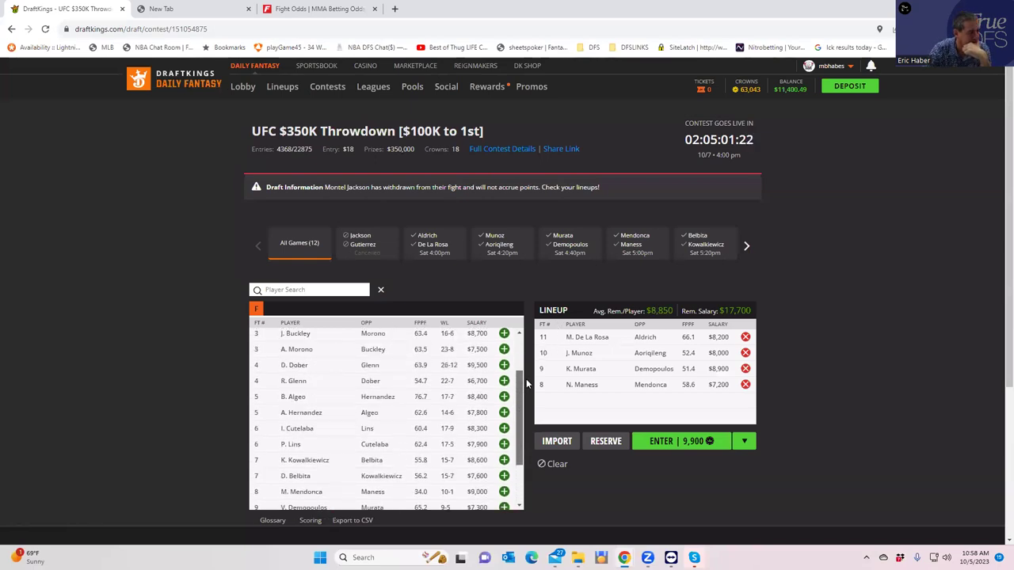
scroll(507, 400, down, 2)
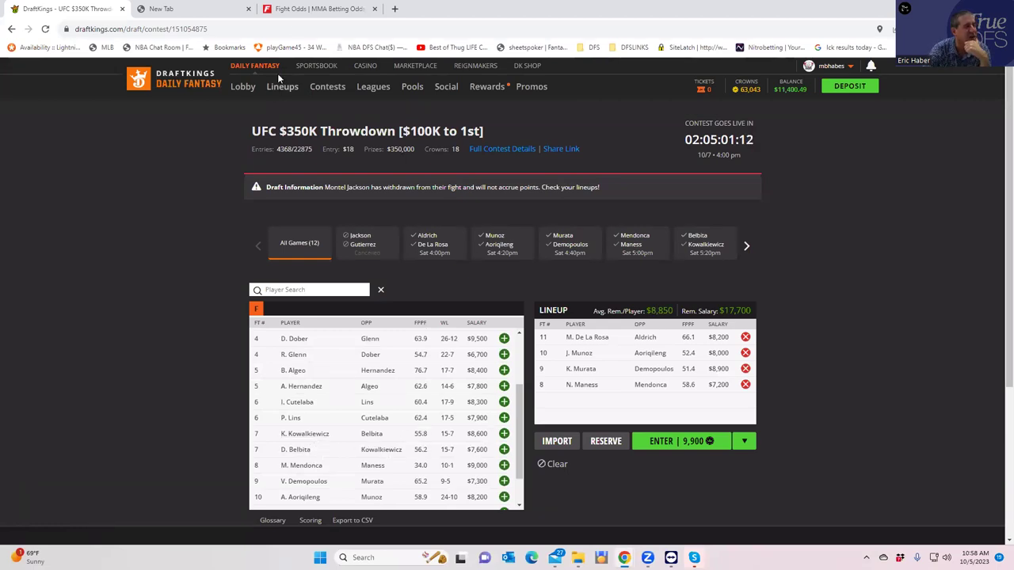
click(313, 8)
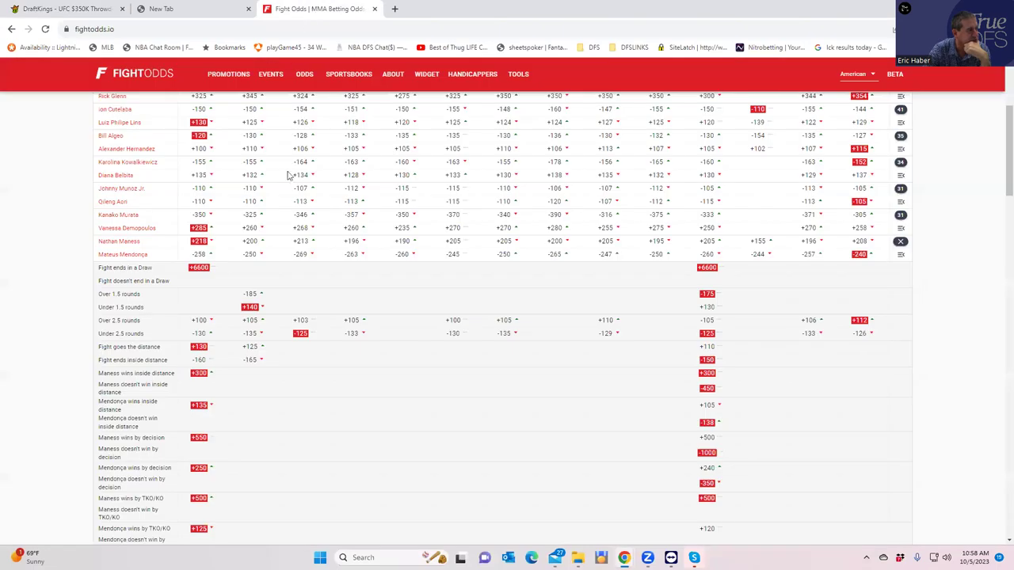
click(901, 243)
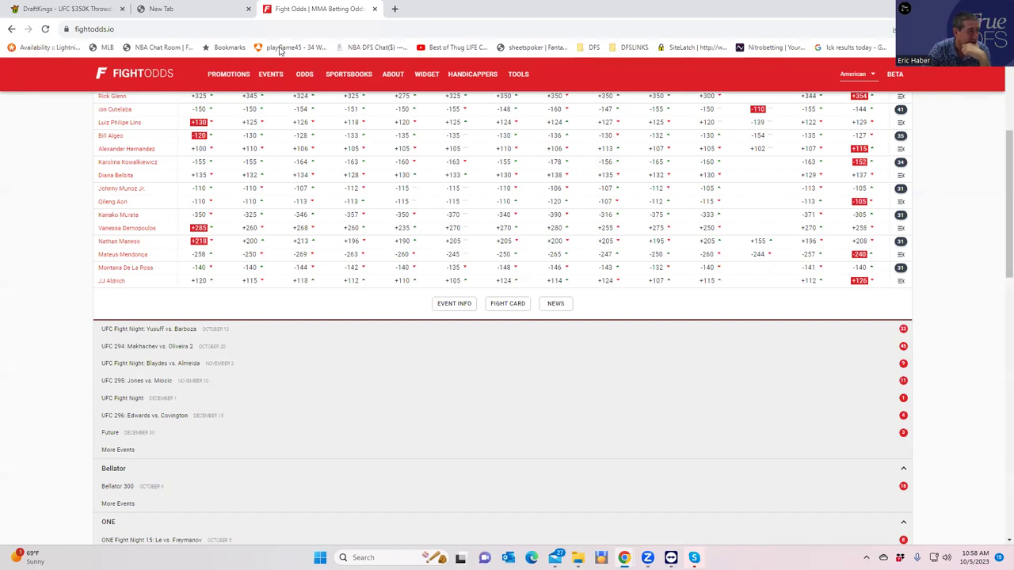
Examine the detailed Kowalkiewicz vs. Belbita odds on FightOdds and add D. Belbita to the DraftKings lineup.
click(79, 10)
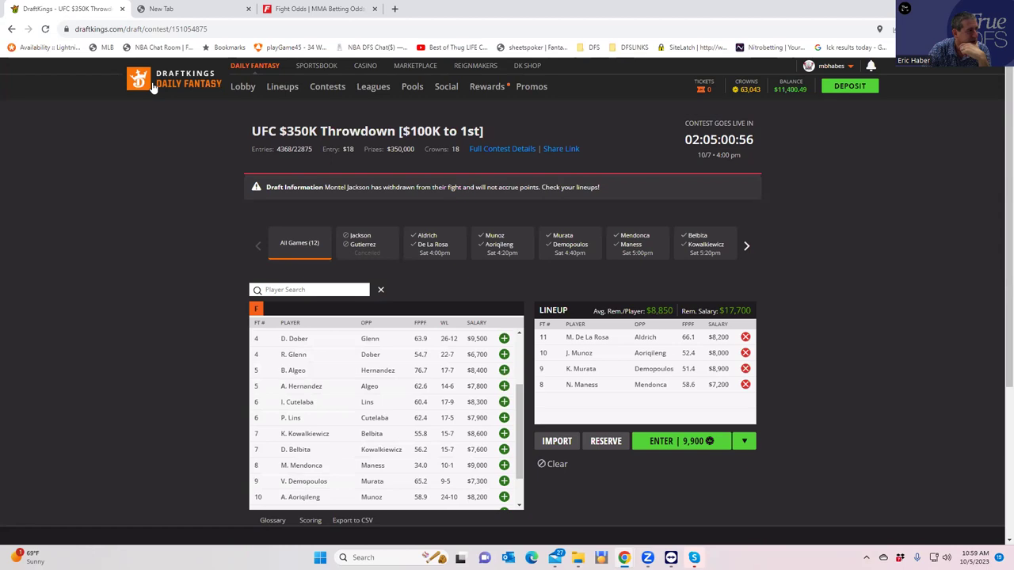
click(322, 8)
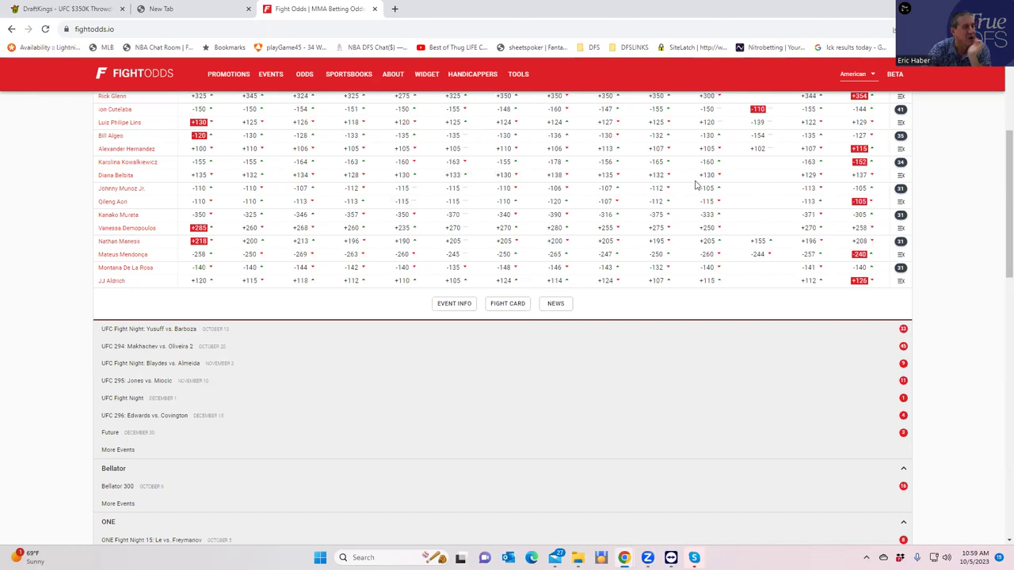
click(900, 162)
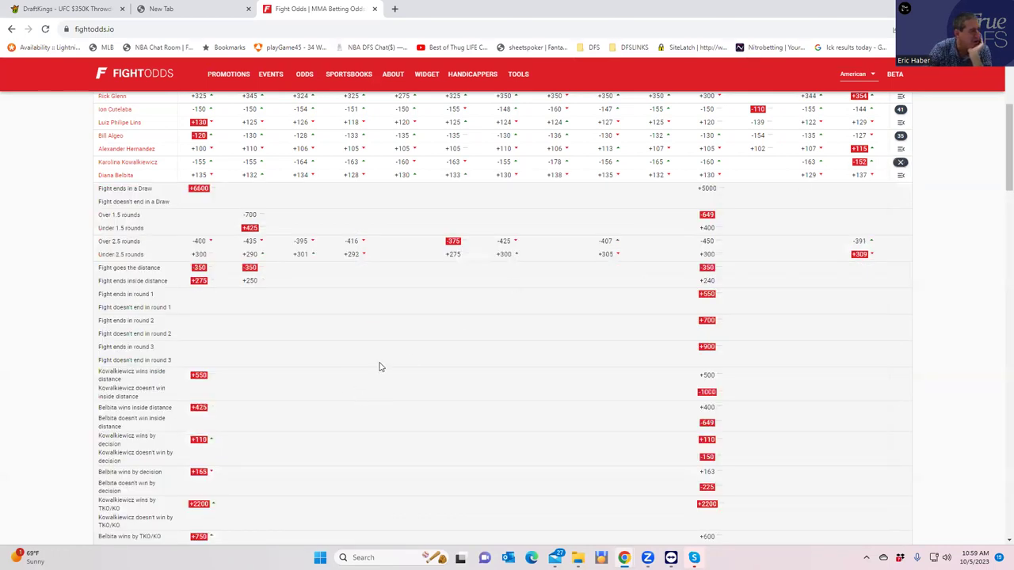
scroll(357, 372, down, 2)
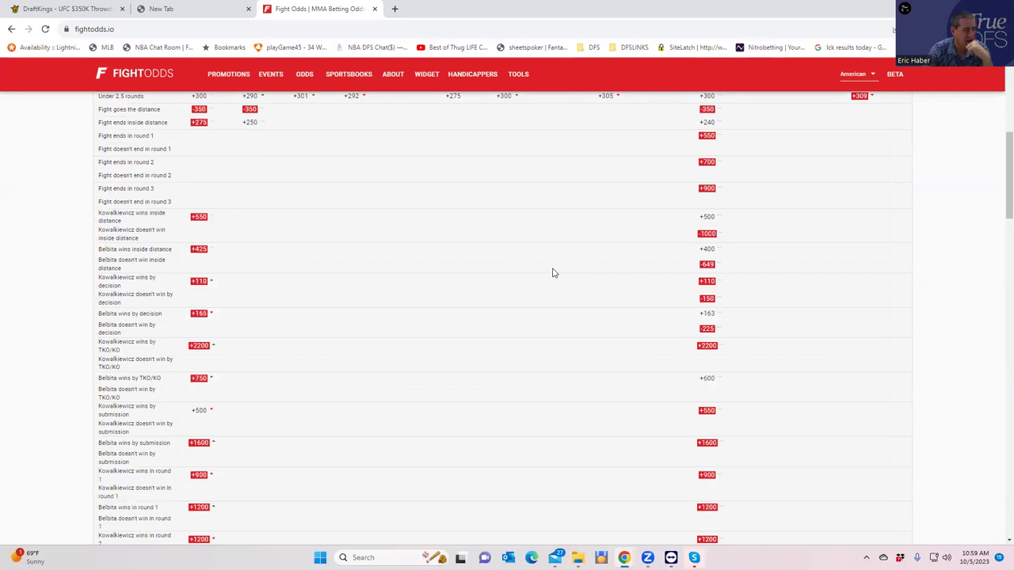
click(51, 10)
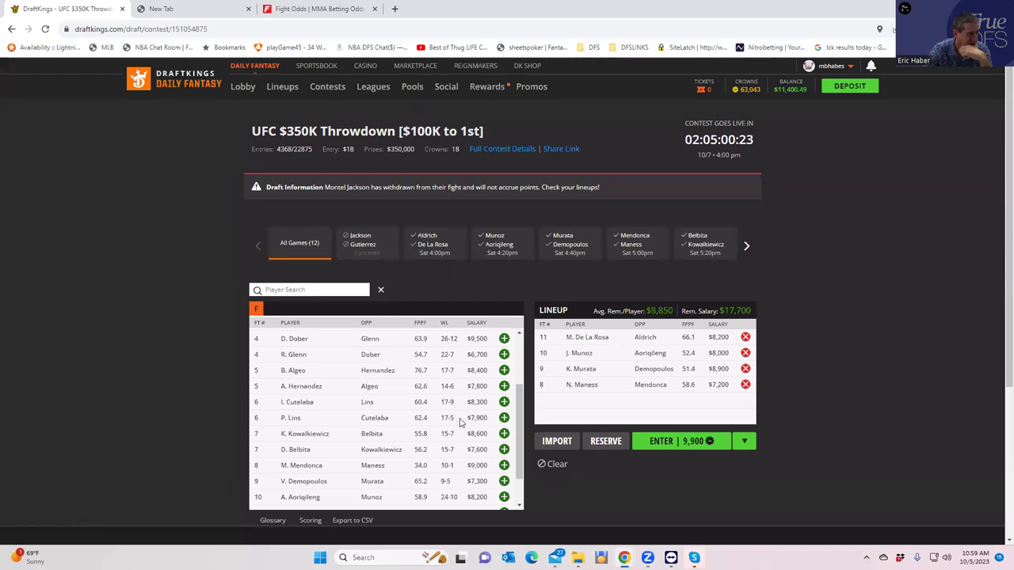
click(504, 449)
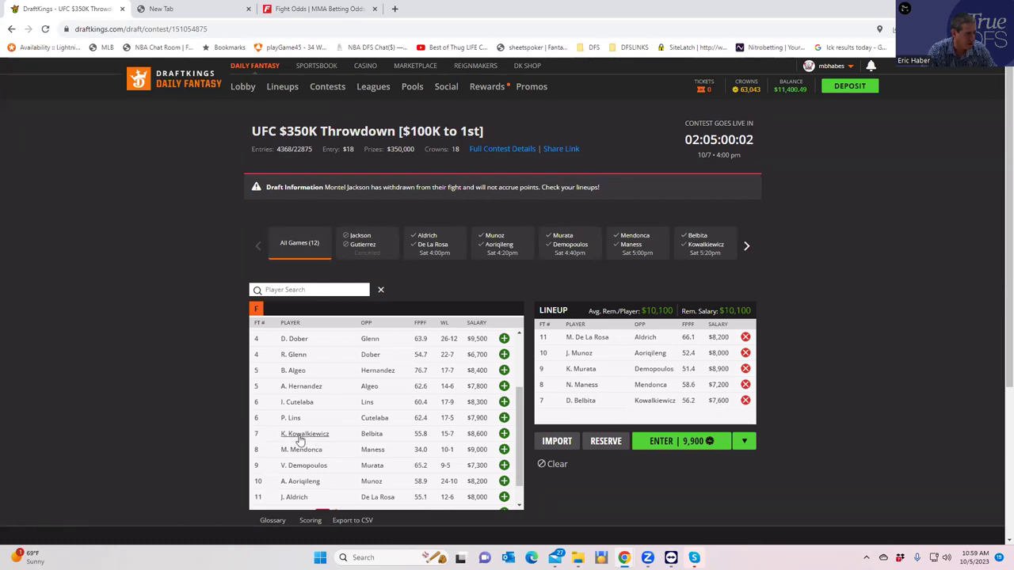
scroll(354, 466, down, 1)
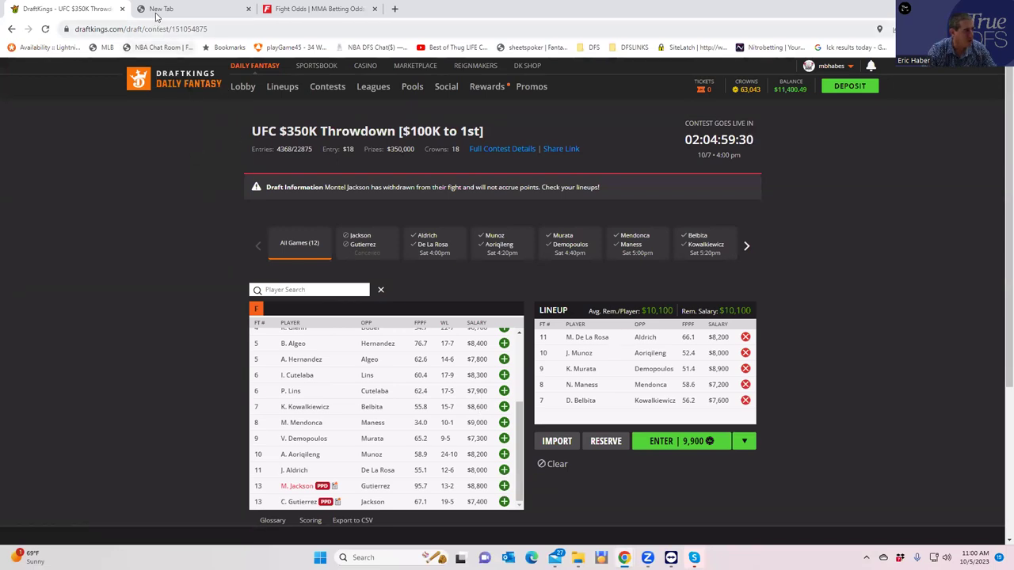
Switch FightOdds to the detailed Cutelaba vs. Lins odds, examine them, and add I. Cutelaba to the DraftKings lineup.
click(315, 8)
scroll(429, 163, up, 3)
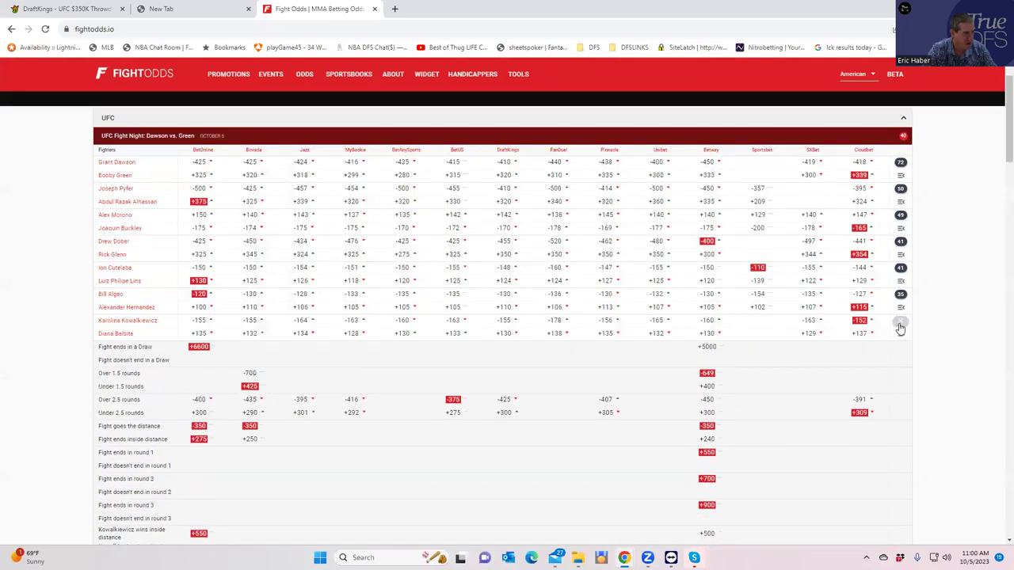
click(900, 321)
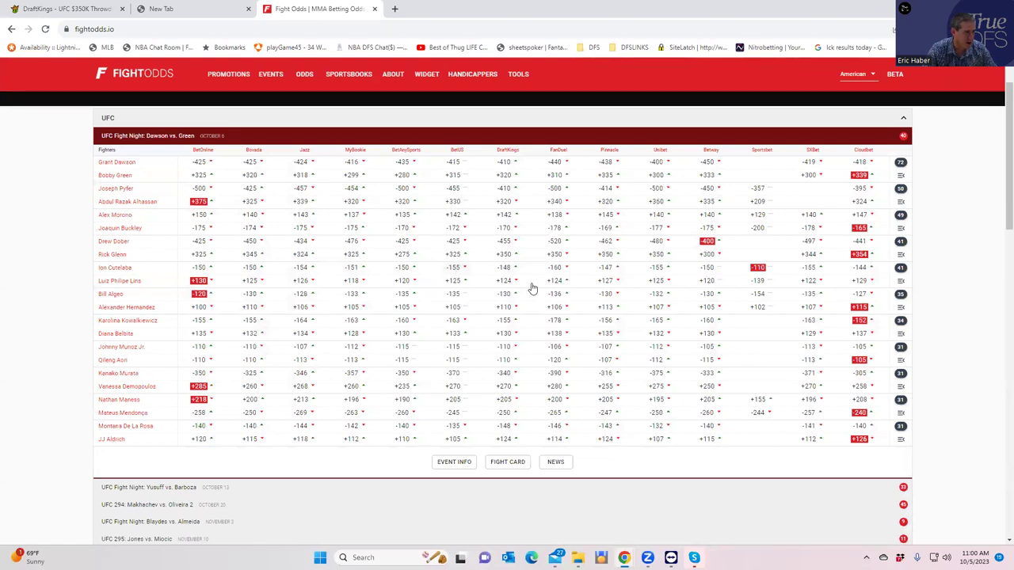
click(901, 269)
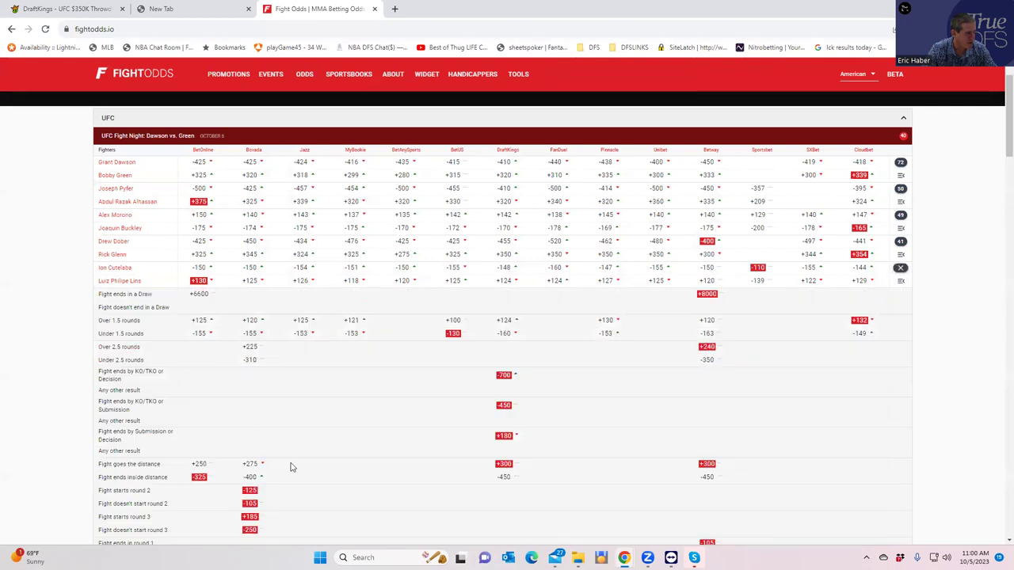
scroll(293, 468, down, 2)
scroll(286, 463, down, 1)
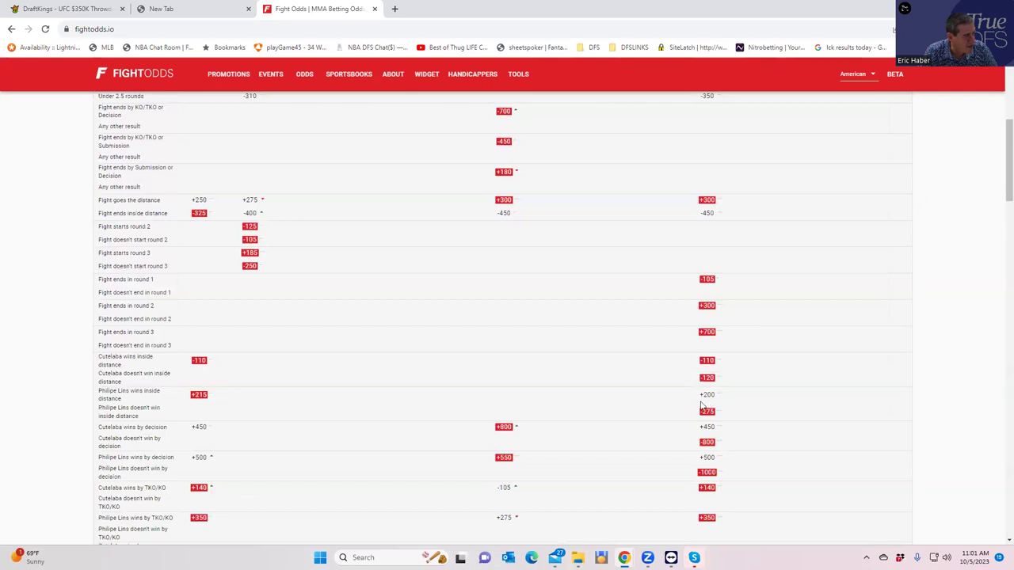
click(30, 12)
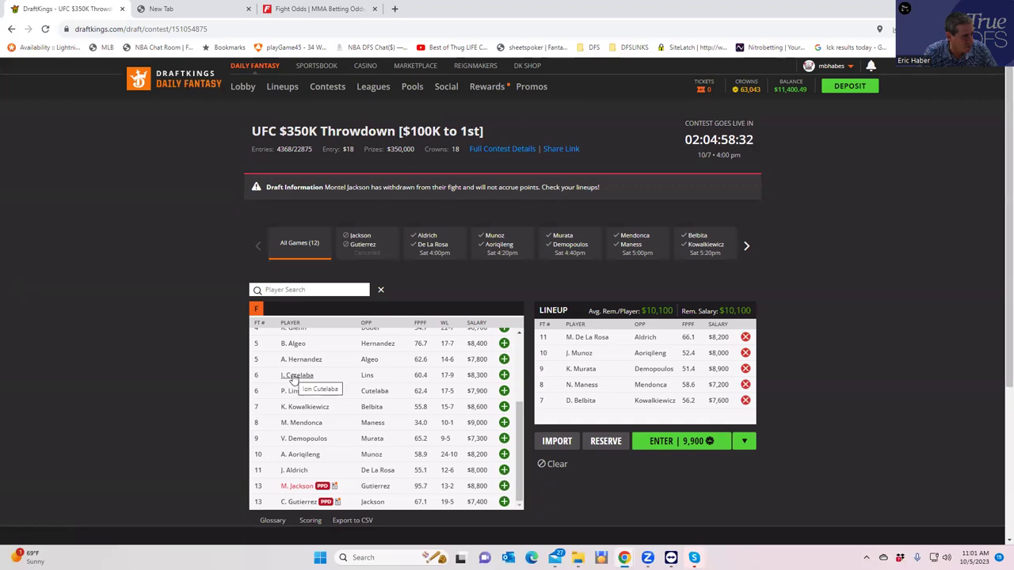
click(504, 375)
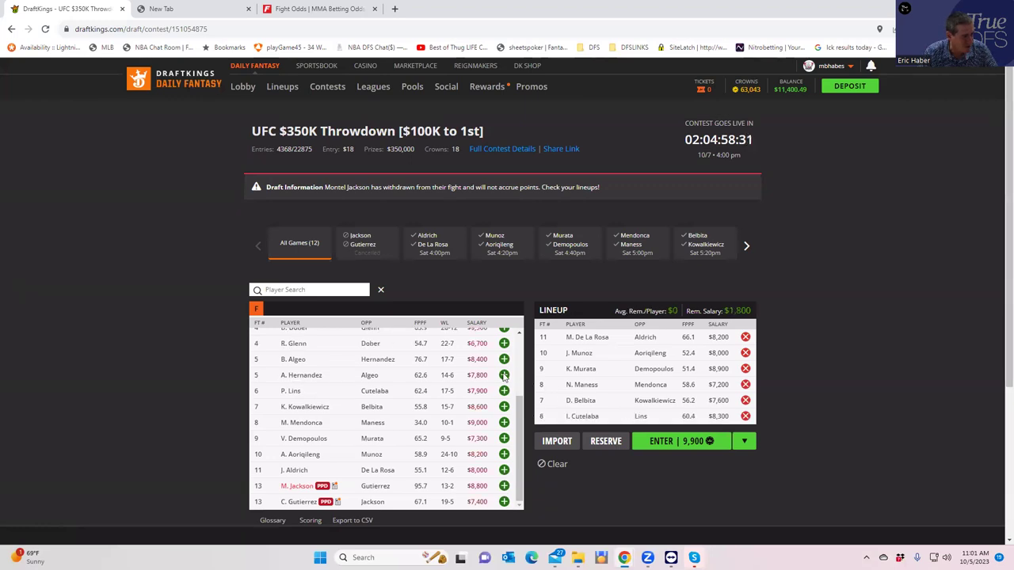
Replace D. Belbita with A. Hernandez in the DraftKings lineup, collapsing the Cutelaba vs. Lins odds on FightOdds before choosing.
click(745, 401)
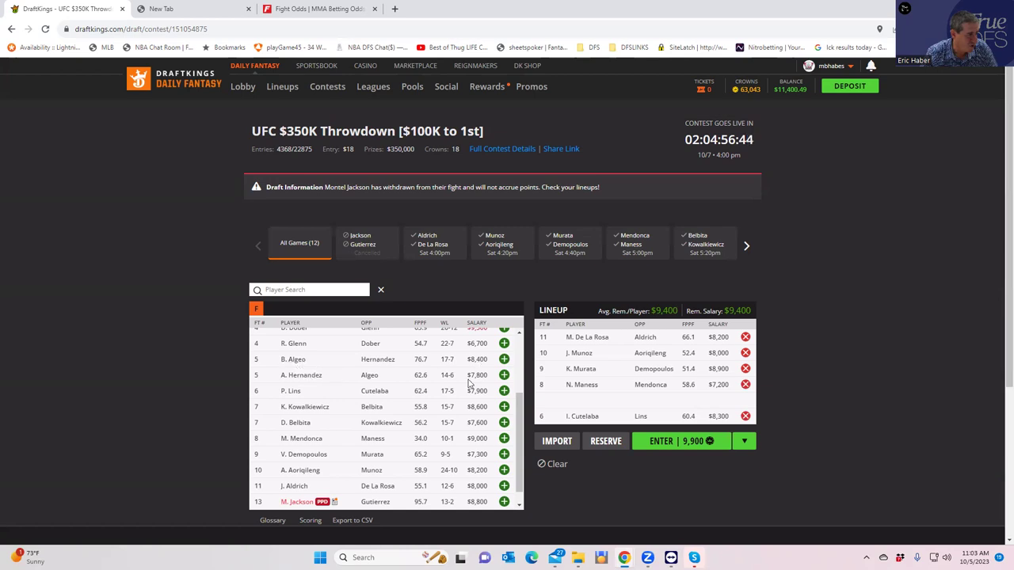
click(293, 8)
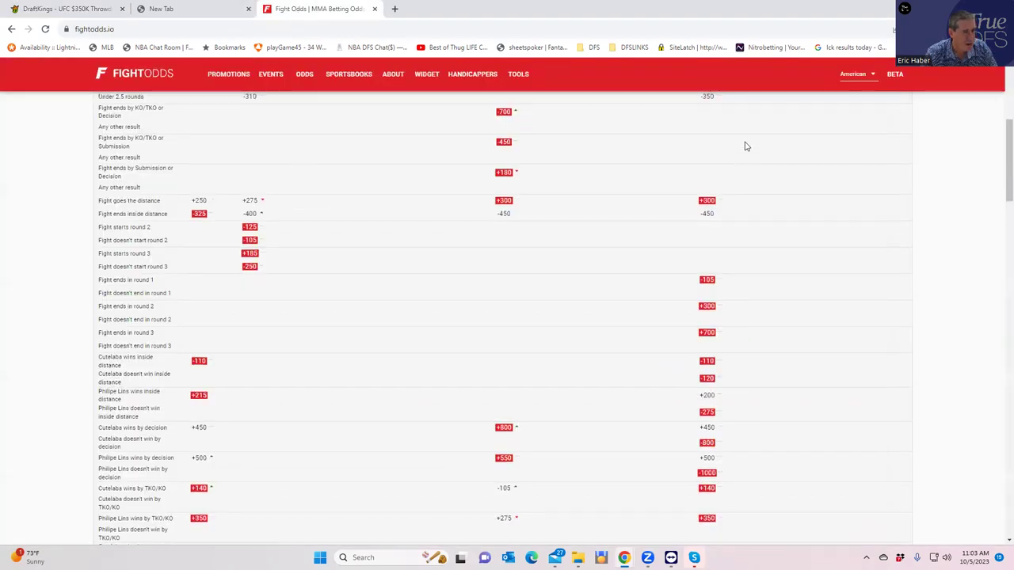
scroll(887, 155, up, 2)
click(900, 162)
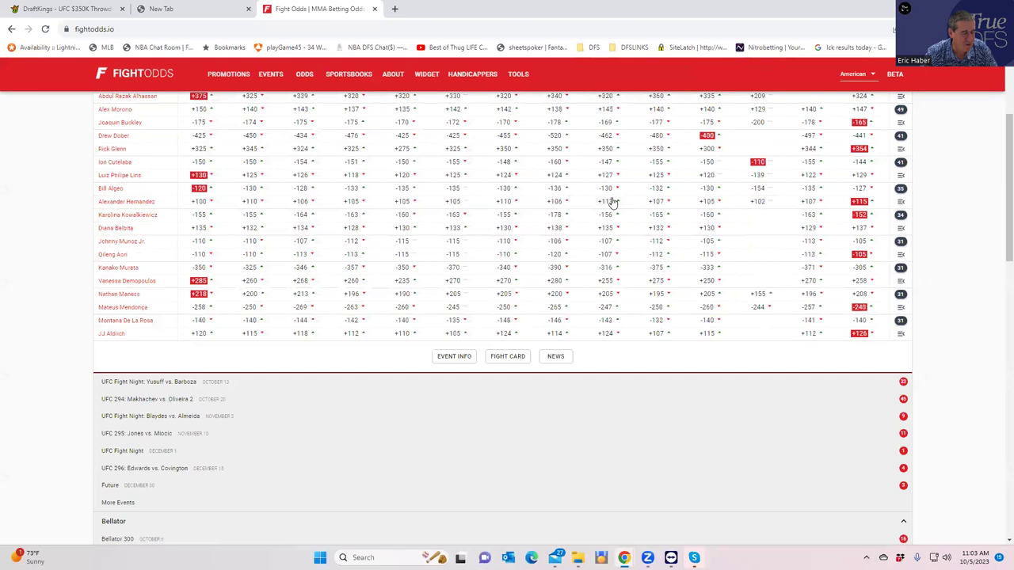
scroll(564, 199, up, 1)
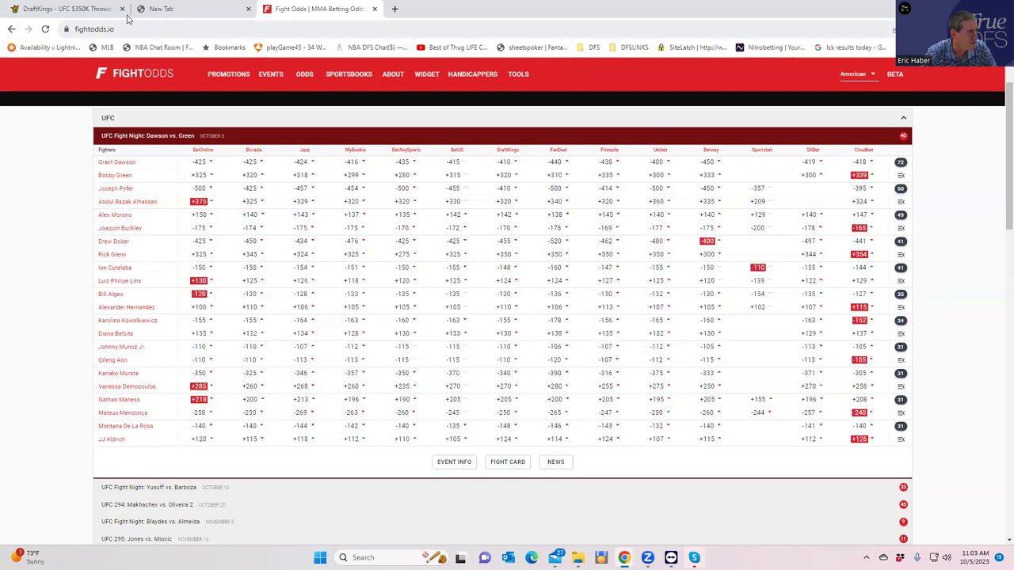
click(94, 9)
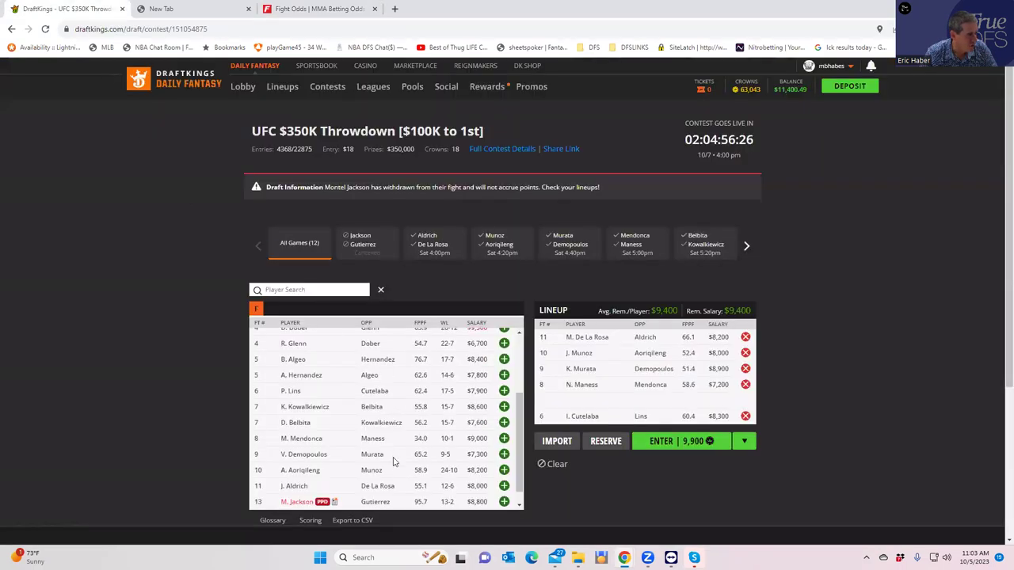
click(503, 374)
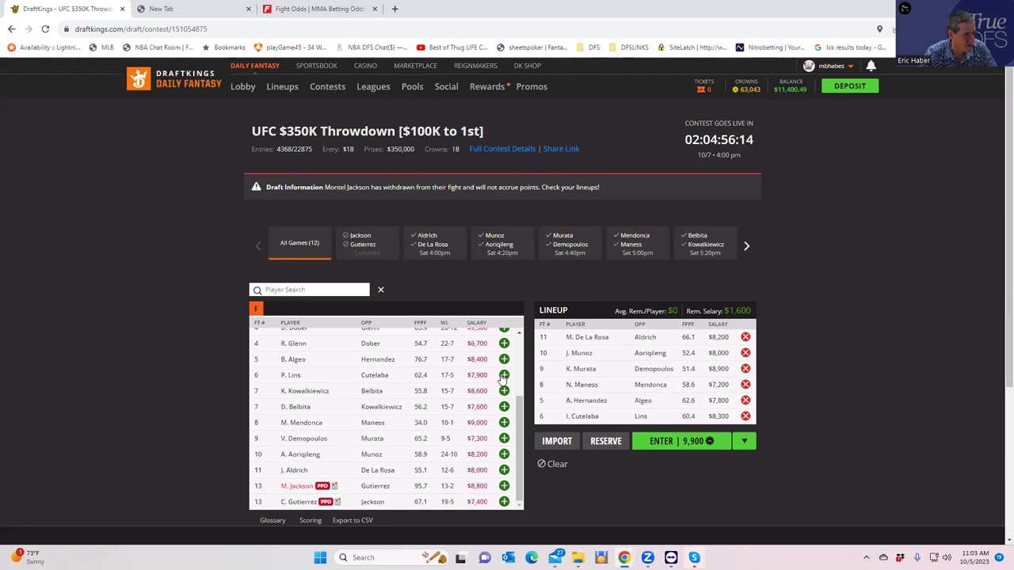
Expand and examine the detailed Algeo vs. Hernandez odds on FightOdds.
click(290, 8)
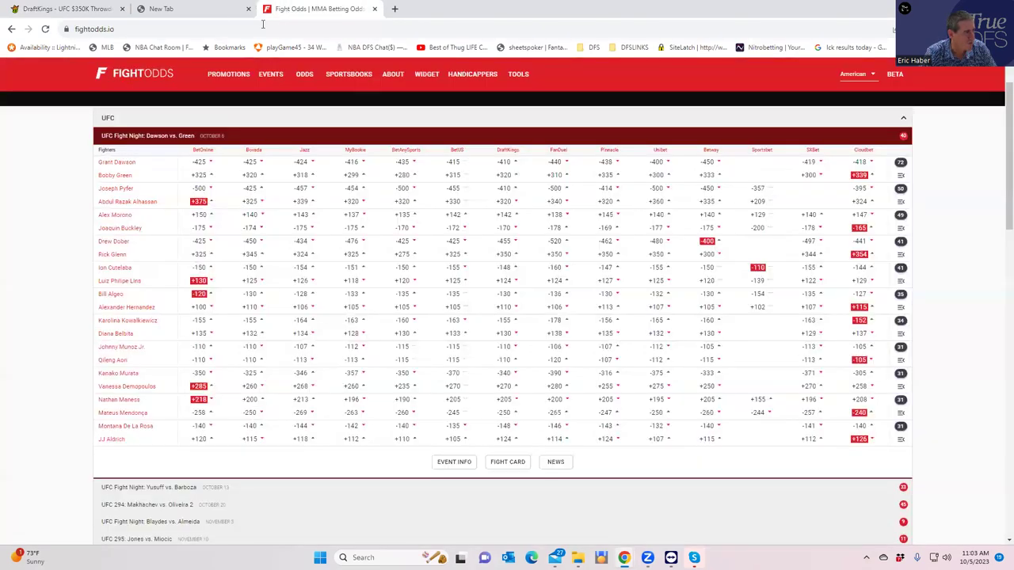
click(66, 10)
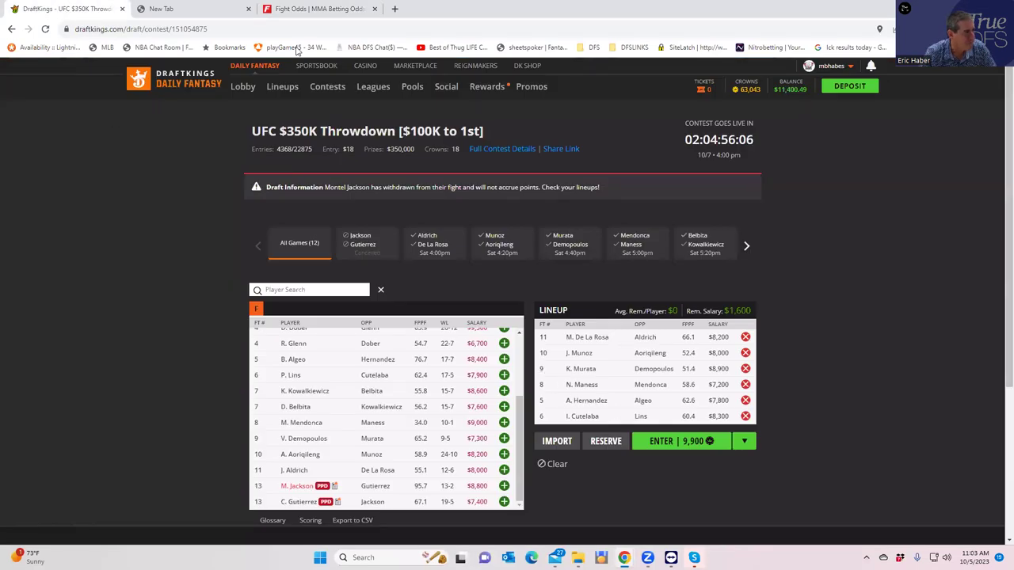
click(318, 10)
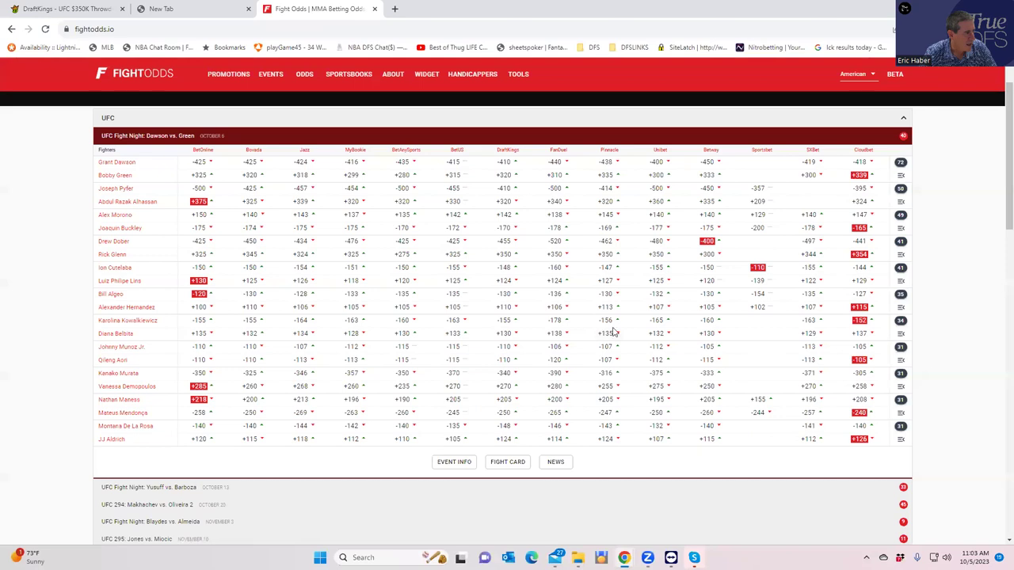
click(903, 295)
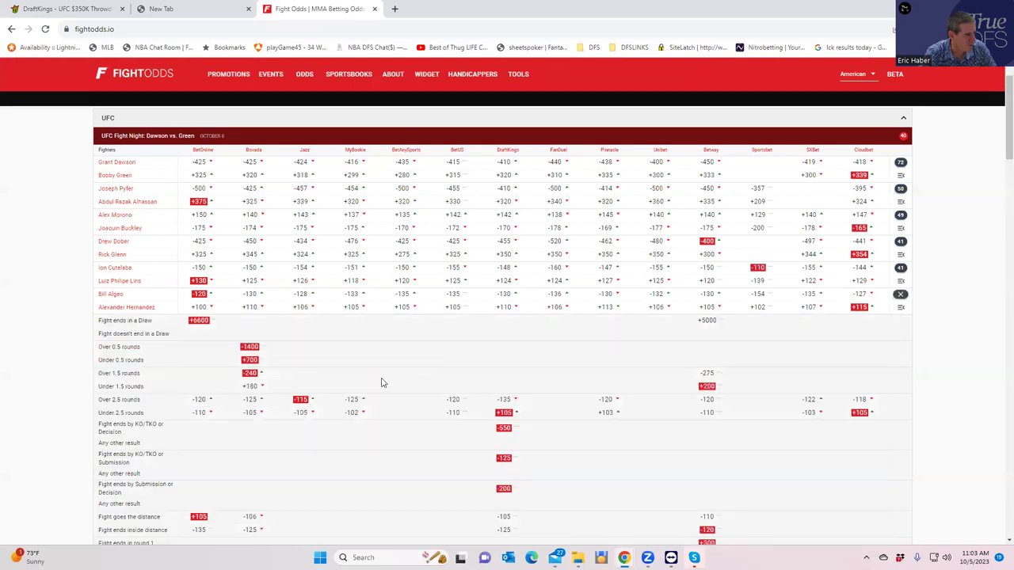
scroll(385, 377, down, 3)
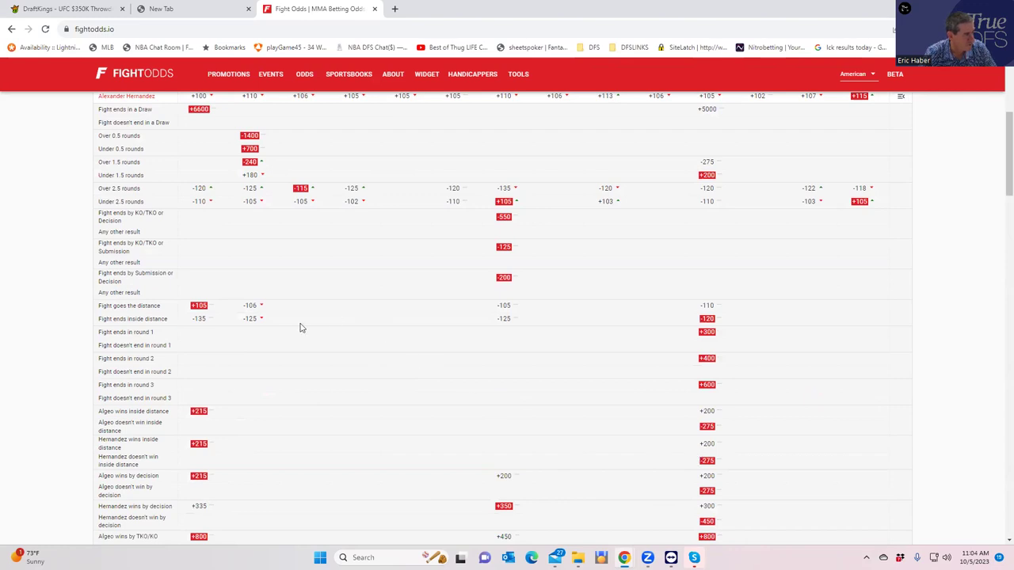
Compare the DraftKings fighter salaries with the main FightOdds list, collapsing the detailed Algeo vs. Hernandez odds.
click(68, 10)
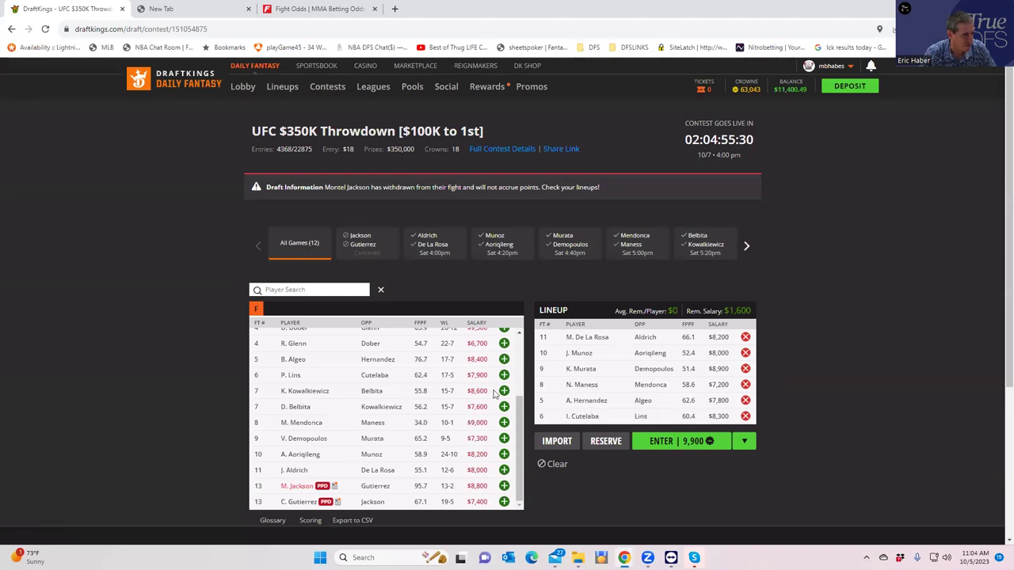
scroll(511, 388, up, 1)
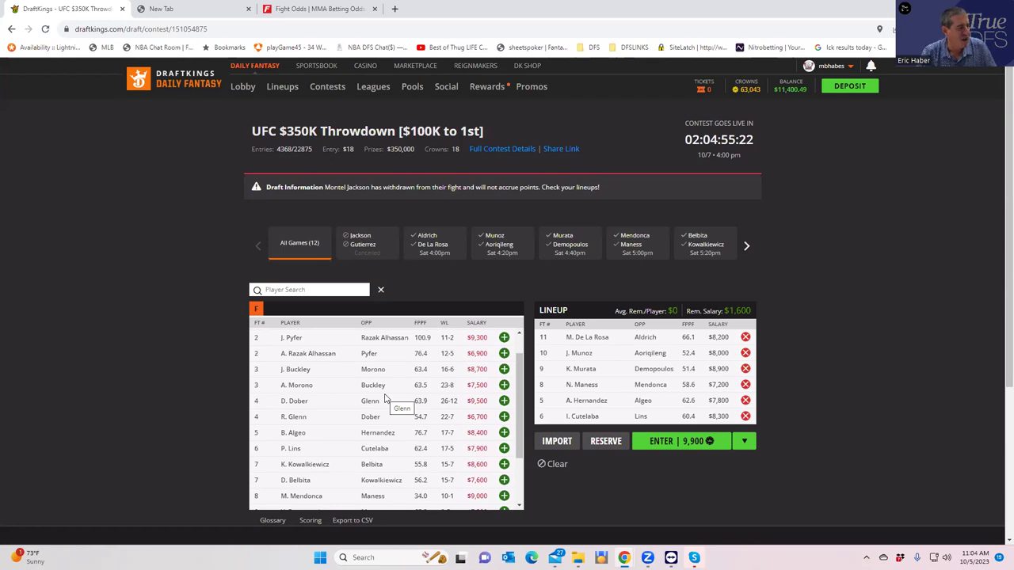
click(303, 11)
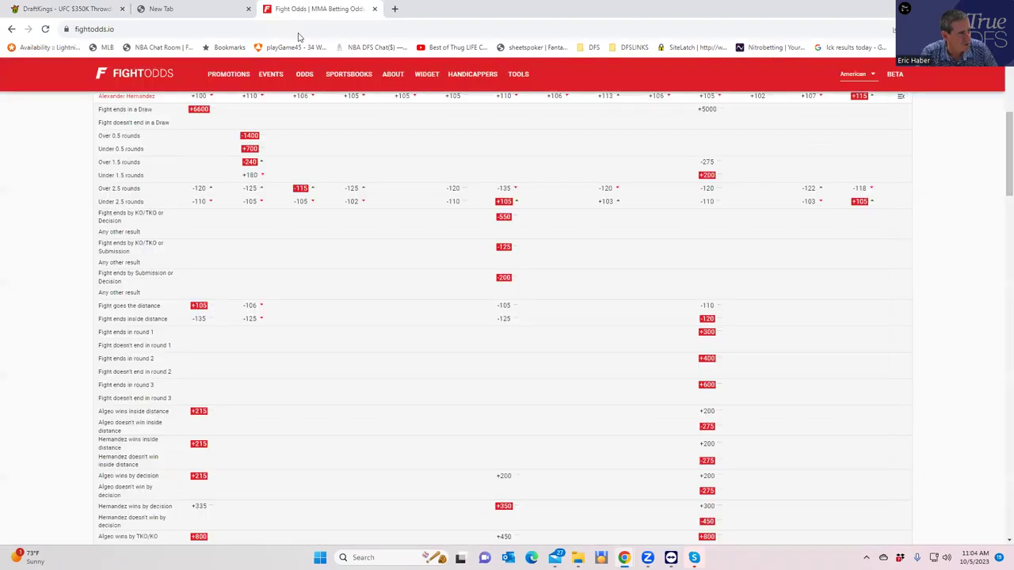
scroll(672, 210, up, 2)
click(901, 198)
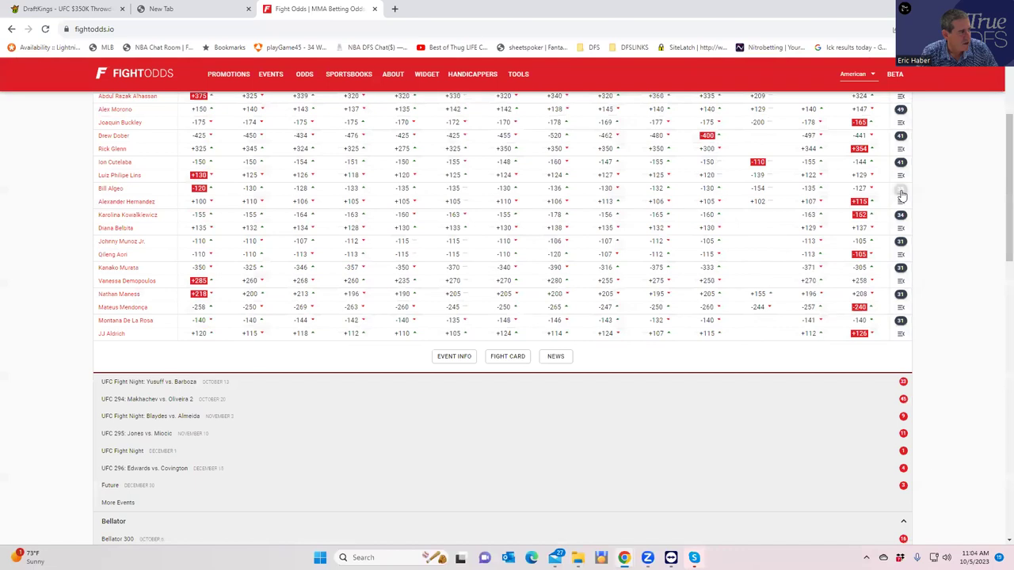
scroll(413, 218, up, 2)
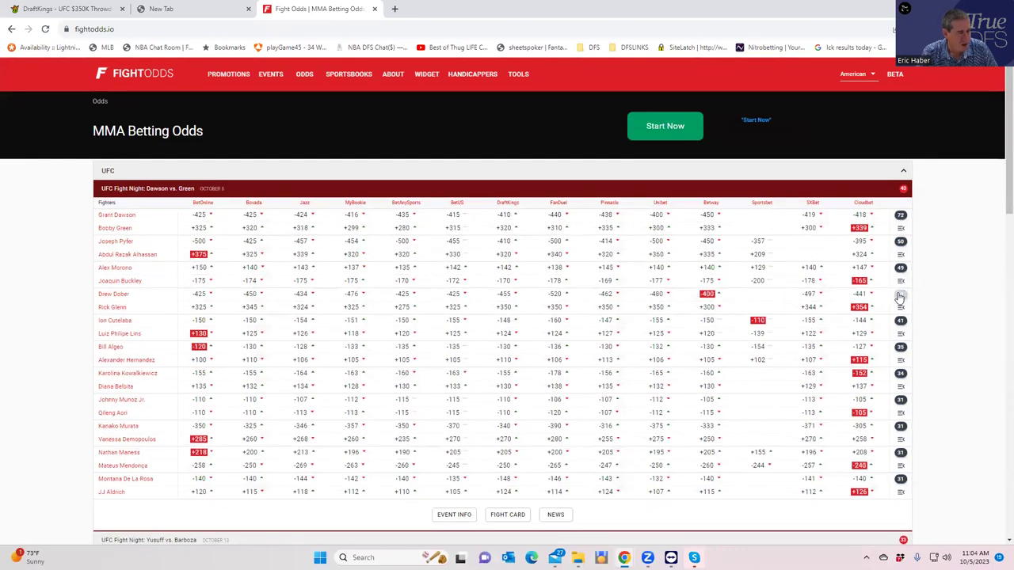
click(64, 9)
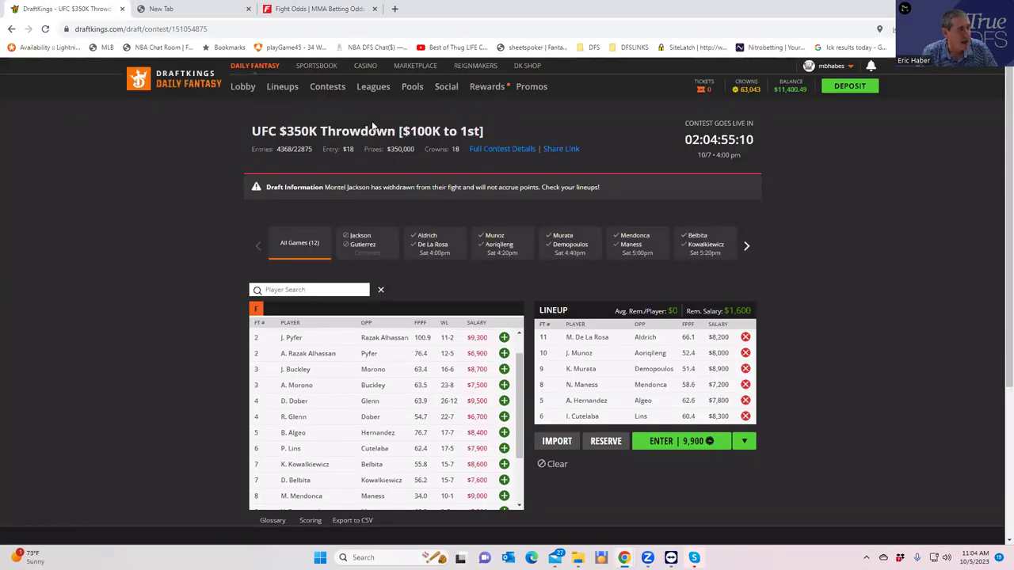
Expand the detailed Dober vs. Glenn odds on FightOdds, examine the win-method and round odds, and collapse them.
mouse_move(329, 11)
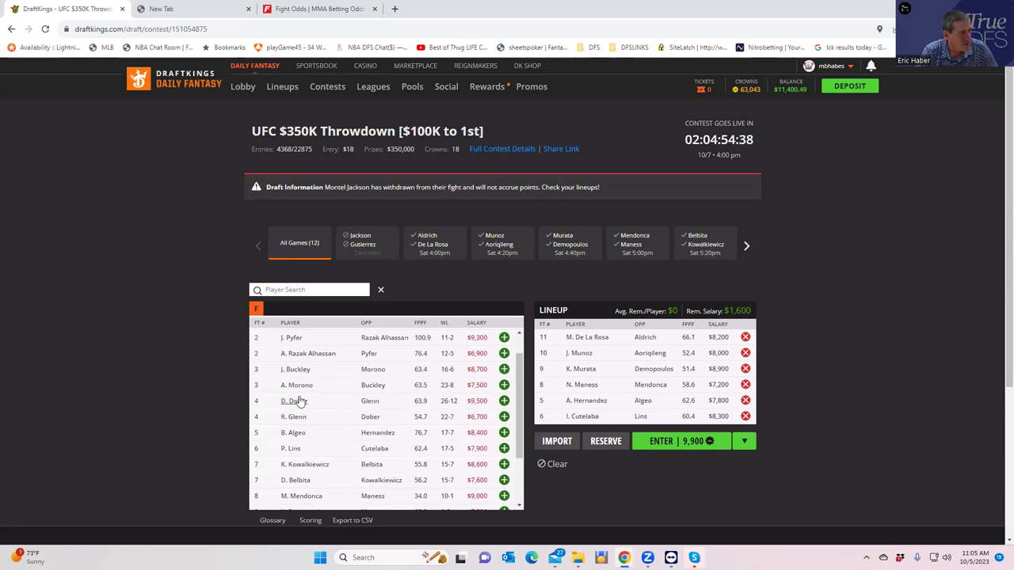
click(310, 9)
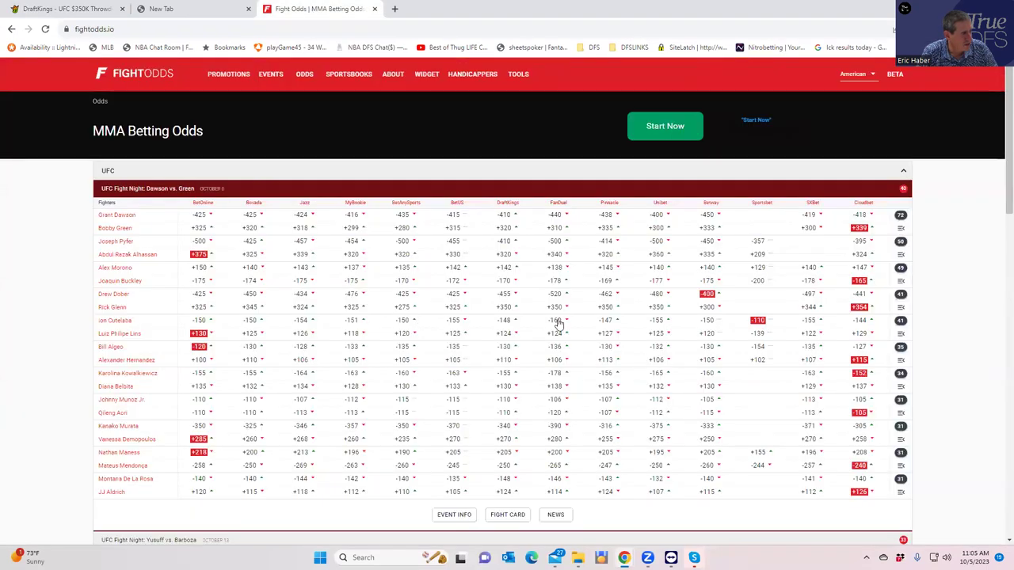
click(901, 294)
scroll(353, 465, down, 2)
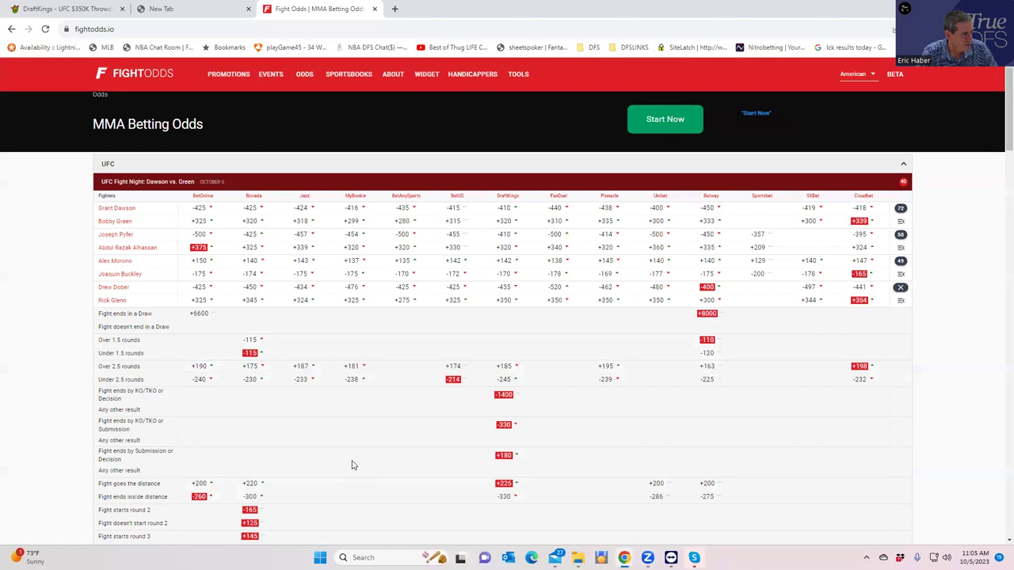
scroll(354, 465, down, 4)
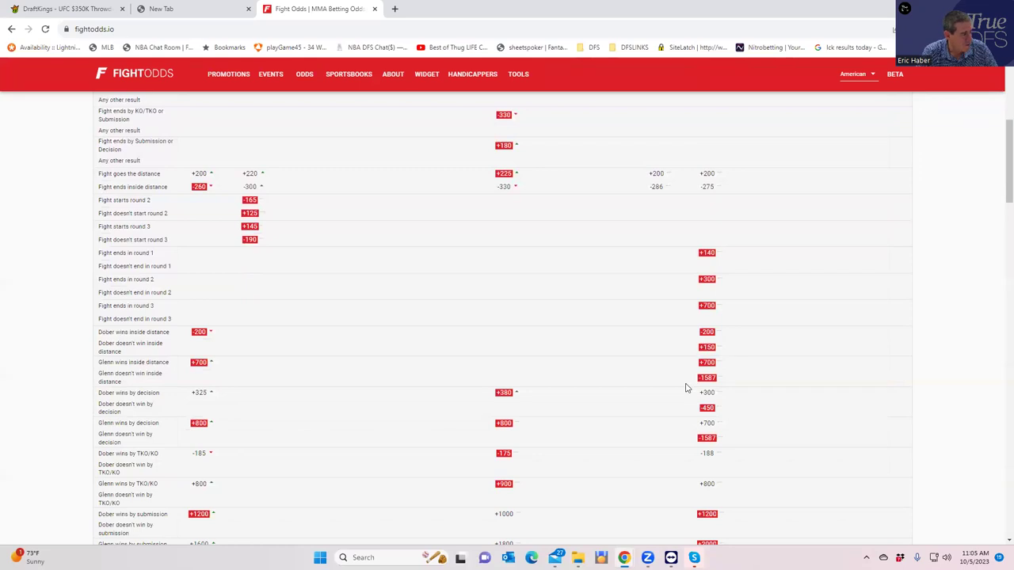
scroll(687, 387, down, 2)
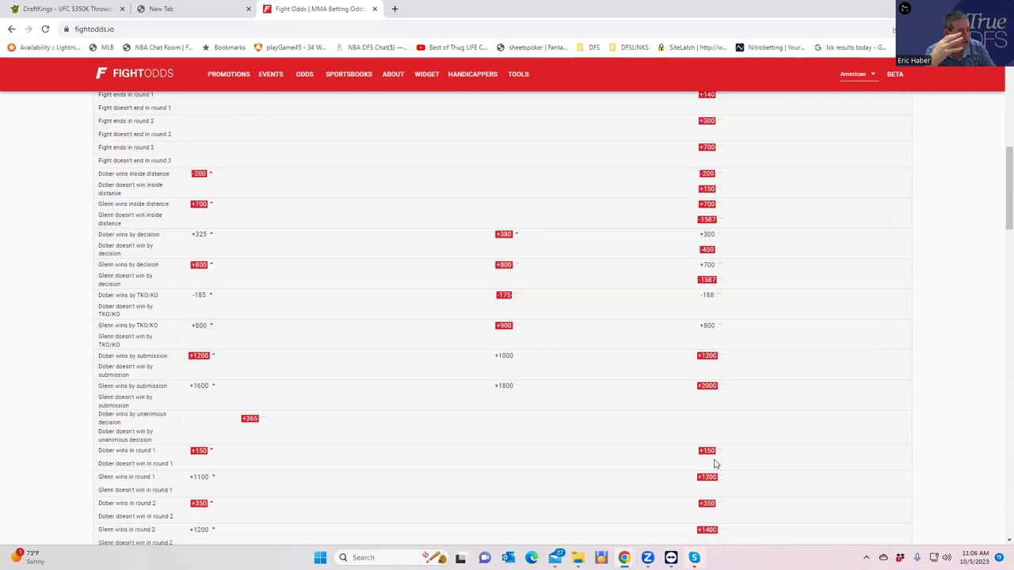
scroll(719, 226, up, 2)
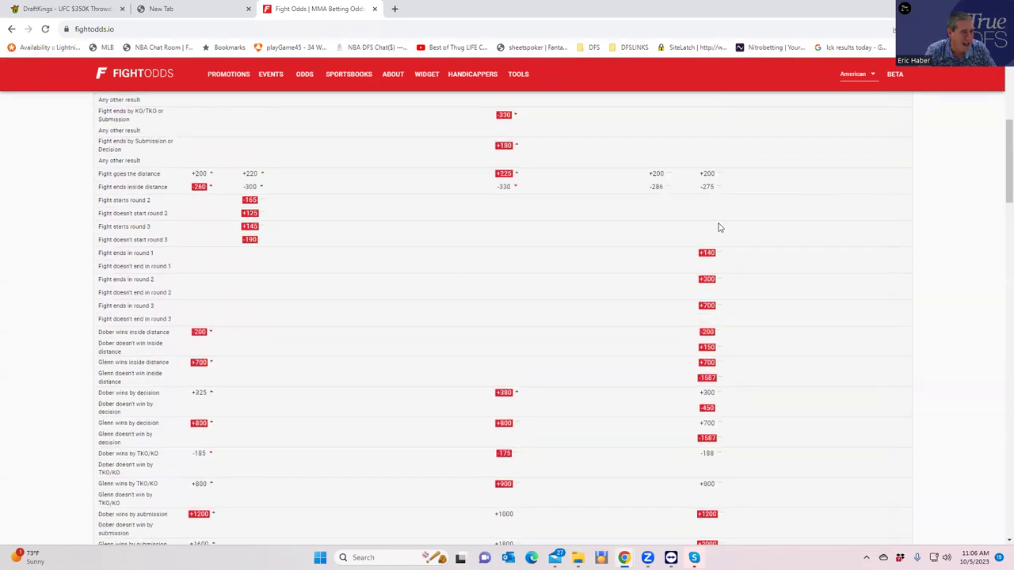
scroll(705, 204, up, 3)
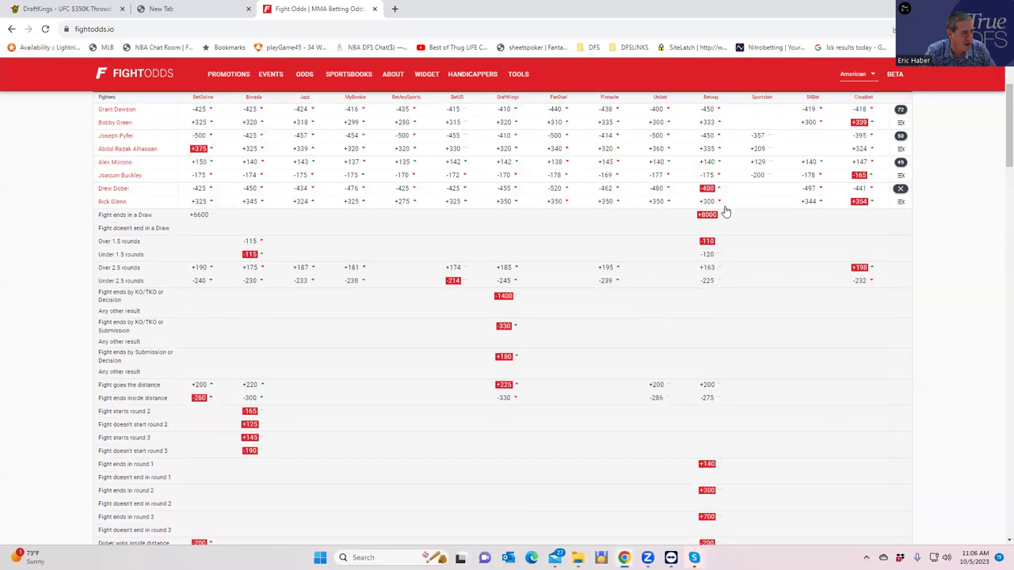
click(901, 193)
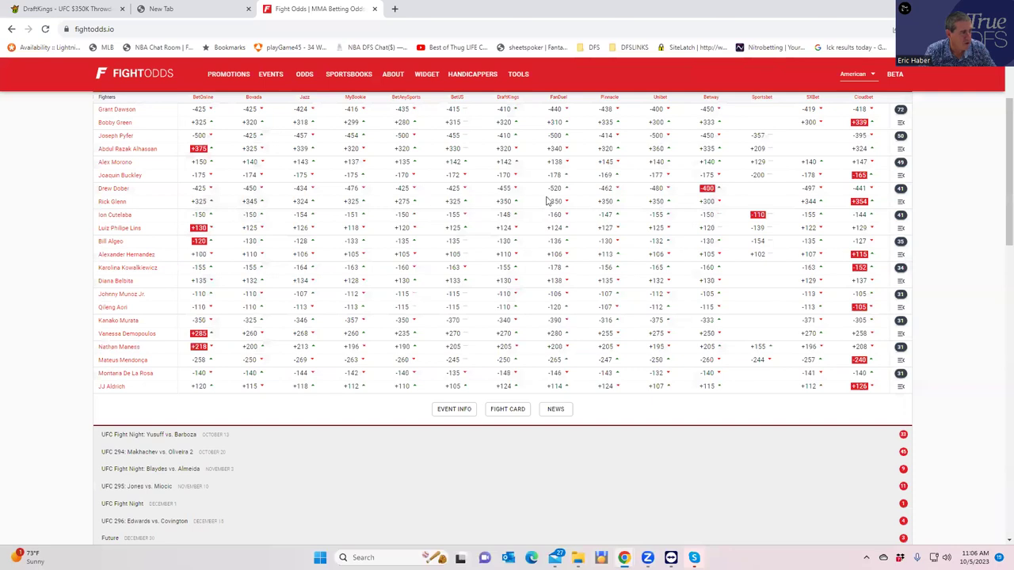
Reopen the Dober vs. Glenn odds to recheck how the fight is expected to end, and close them again.
click(900, 192)
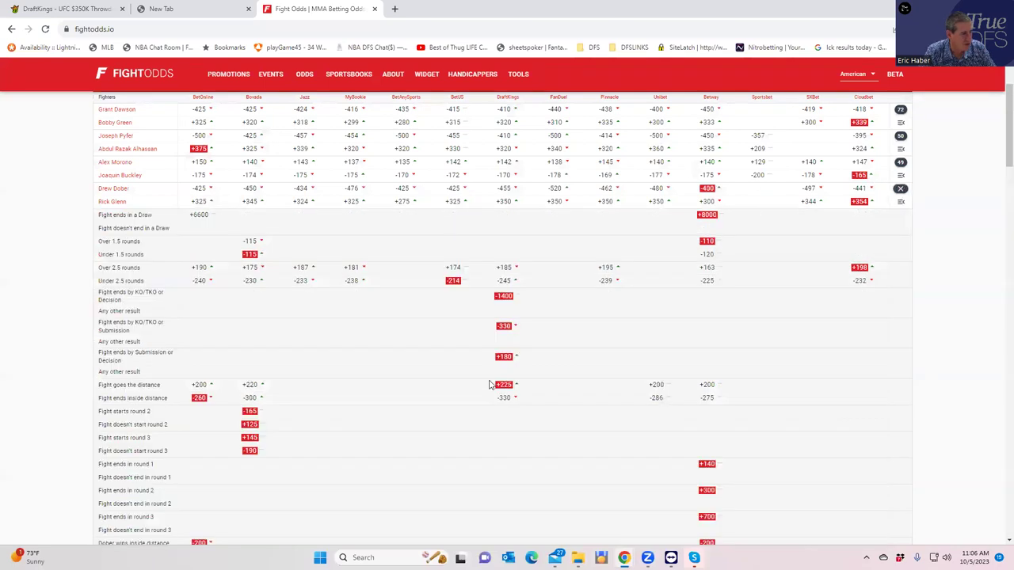
scroll(485, 397, down, 3)
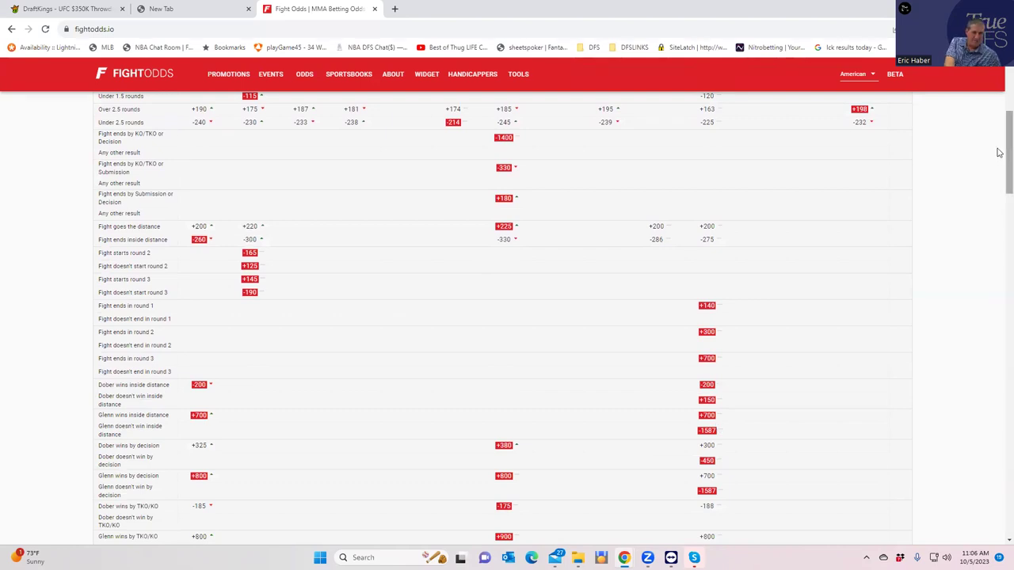
scroll(999, 158, up, 3)
click(900, 273)
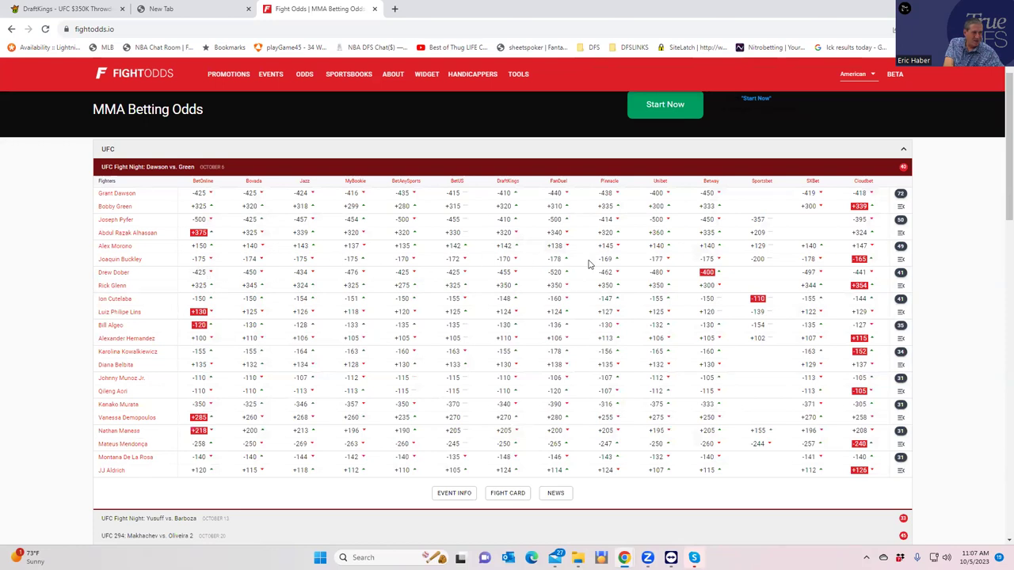
Switch to DraftKings and review the salaries of the available fighters from one end of the list to the other.
click(65, 8)
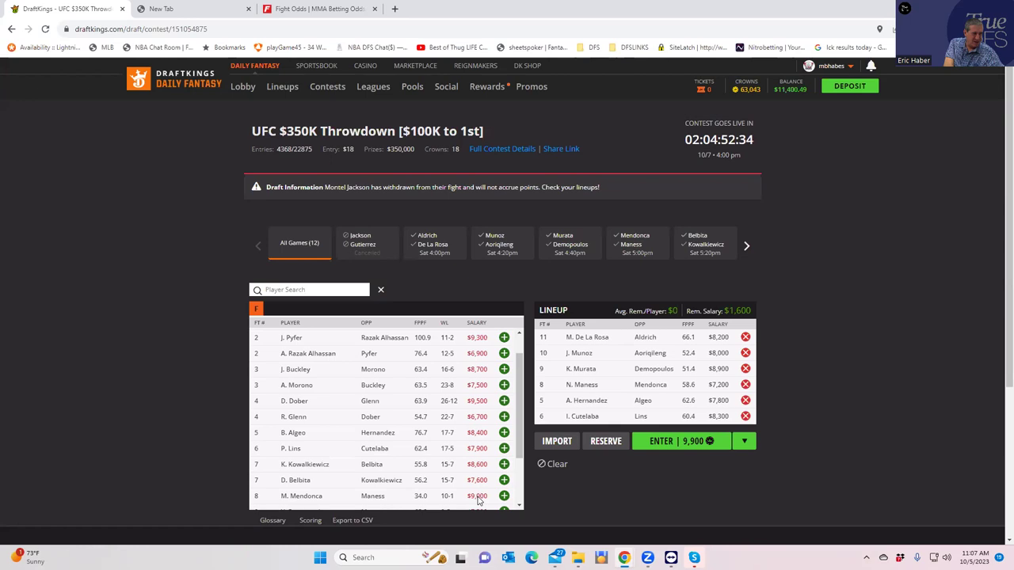
drag(515, 402, 511, 440)
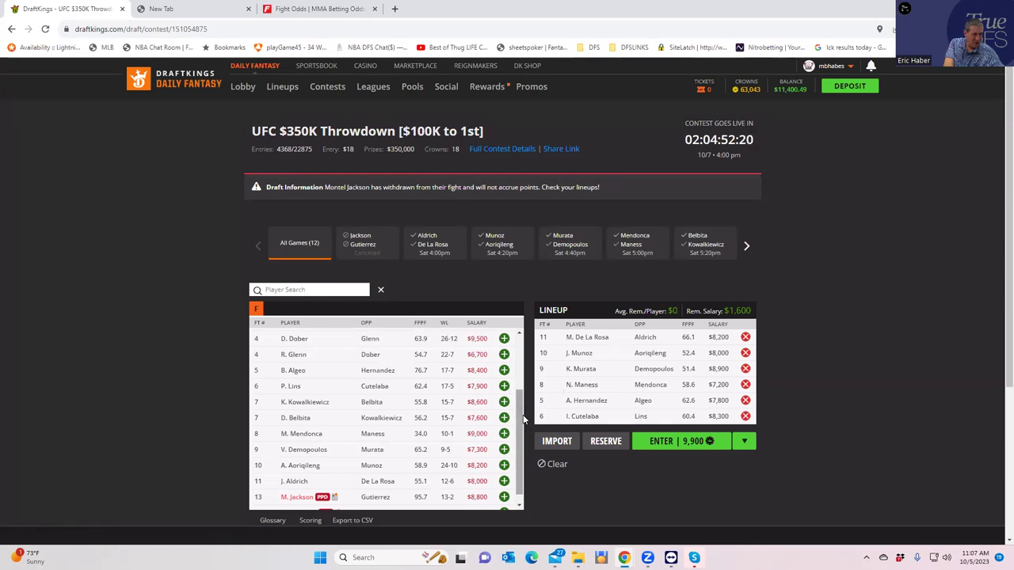
drag(519, 452, 515, 184)
Expand the detailed Morono vs. Buckley odds on FightOdds and examine the distance, round and win-method odds.
click(330, 14)
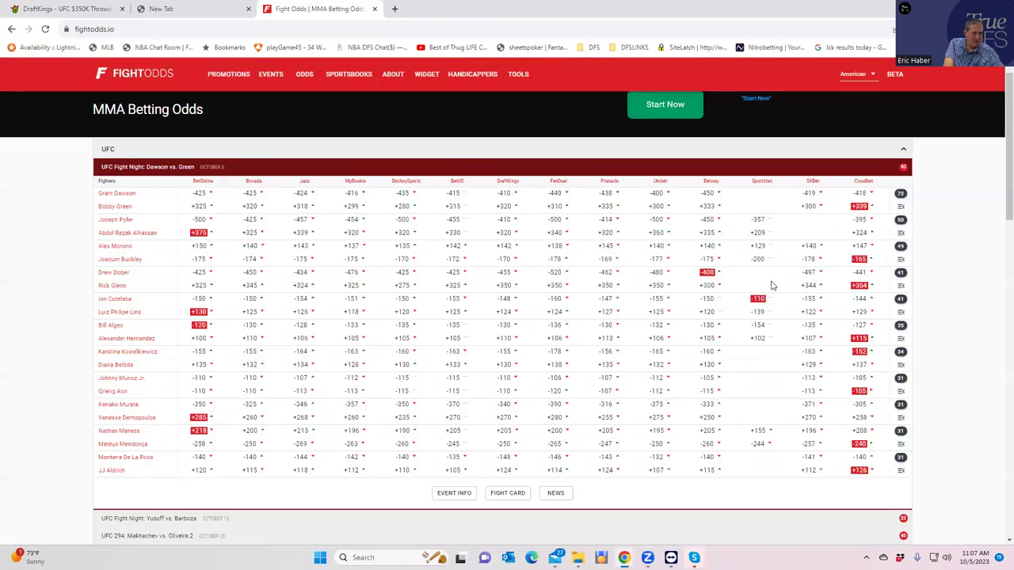
click(901, 246)
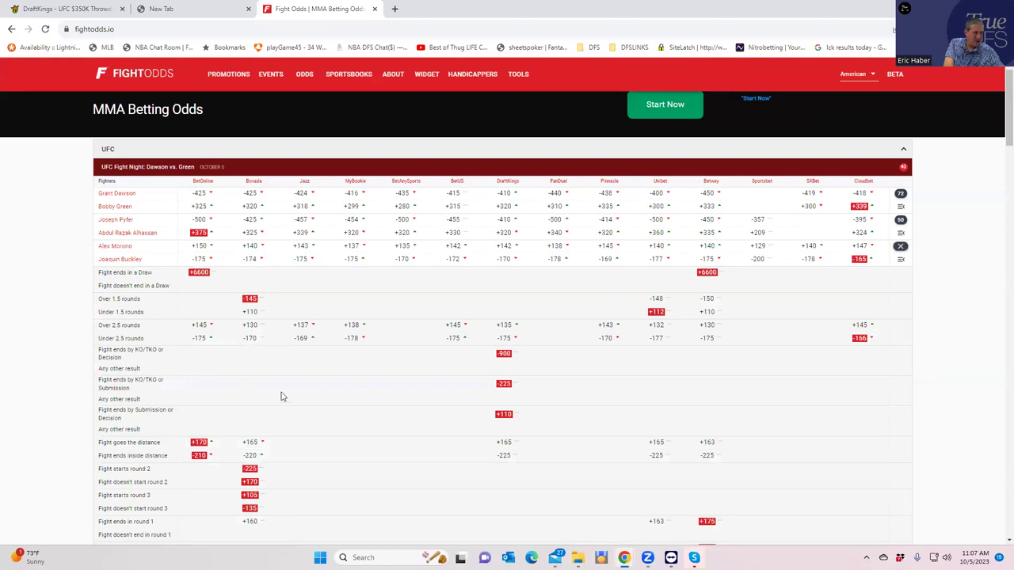
scroll(284, 396, down, 2)
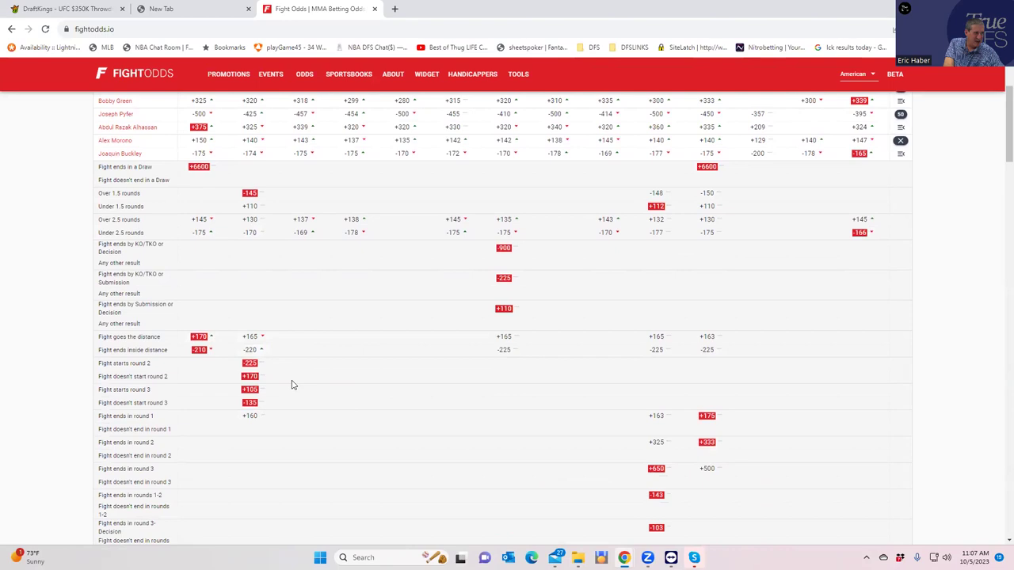
scroll(293, 389, down, 4)
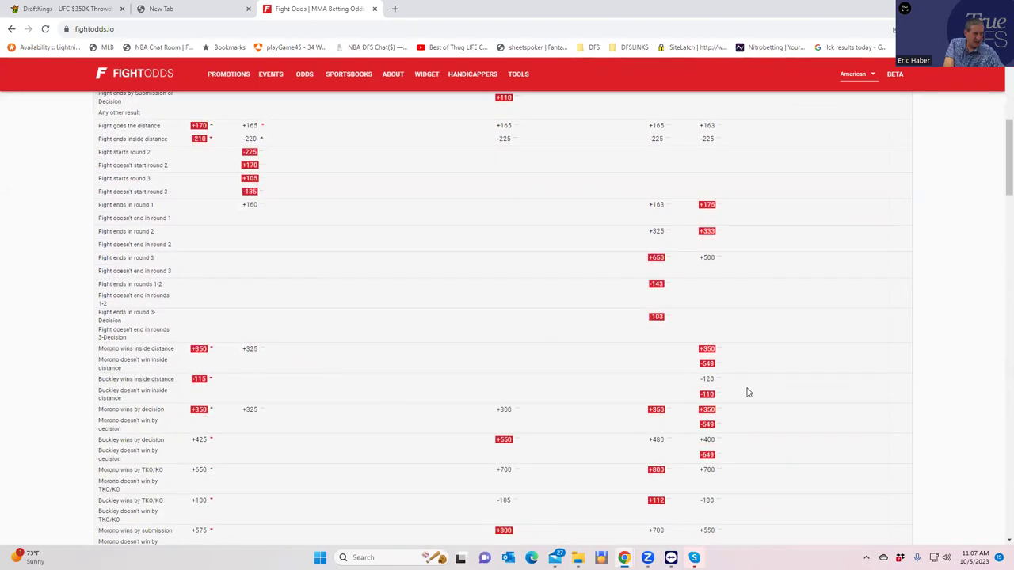
scroll(710, 390, up, 1)
scroll(710, 390, up, 5)
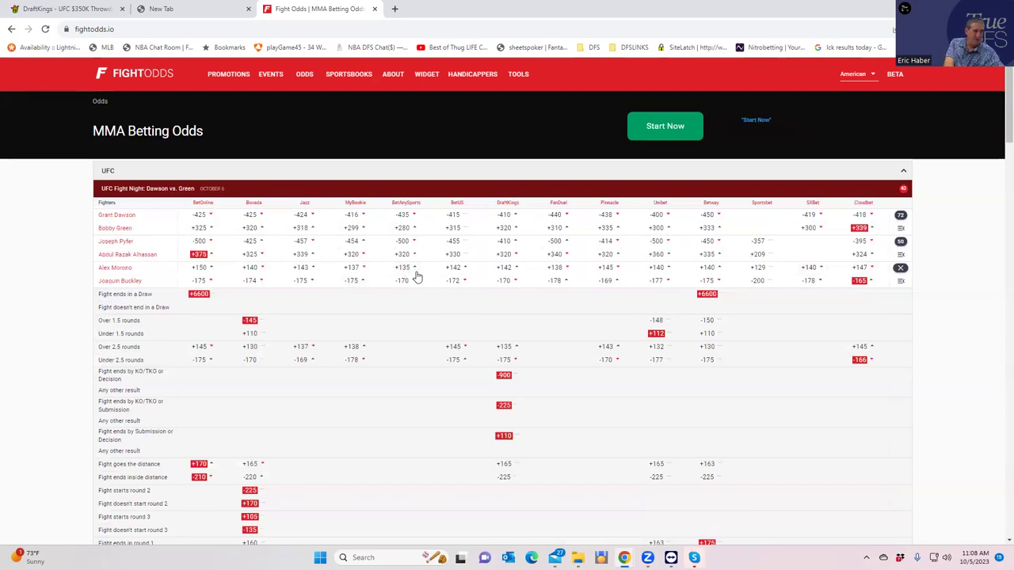
Replace K. Murata with A. Morono in the DraftKings lineup.
click(67, 9)
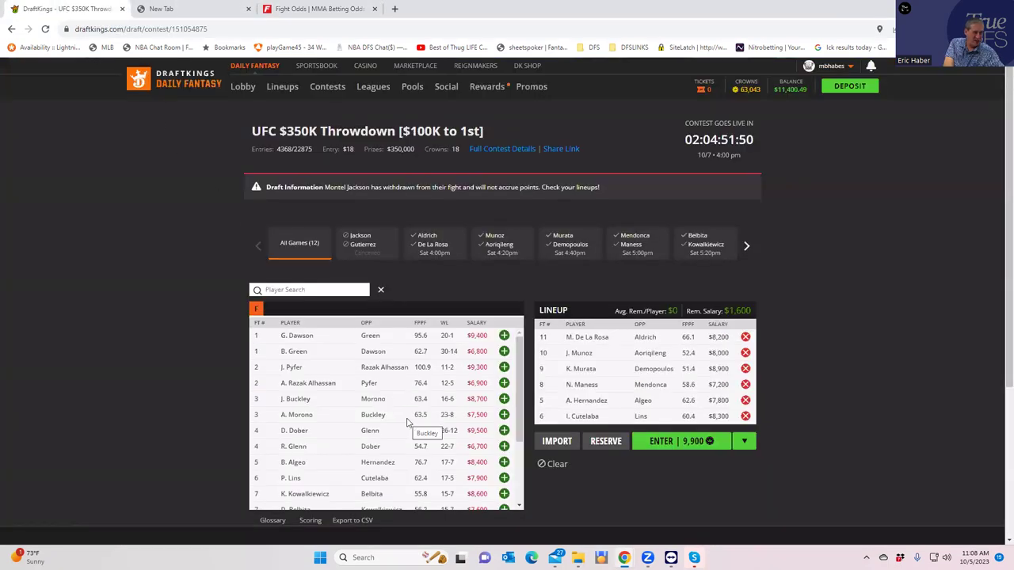
click(745, 368)
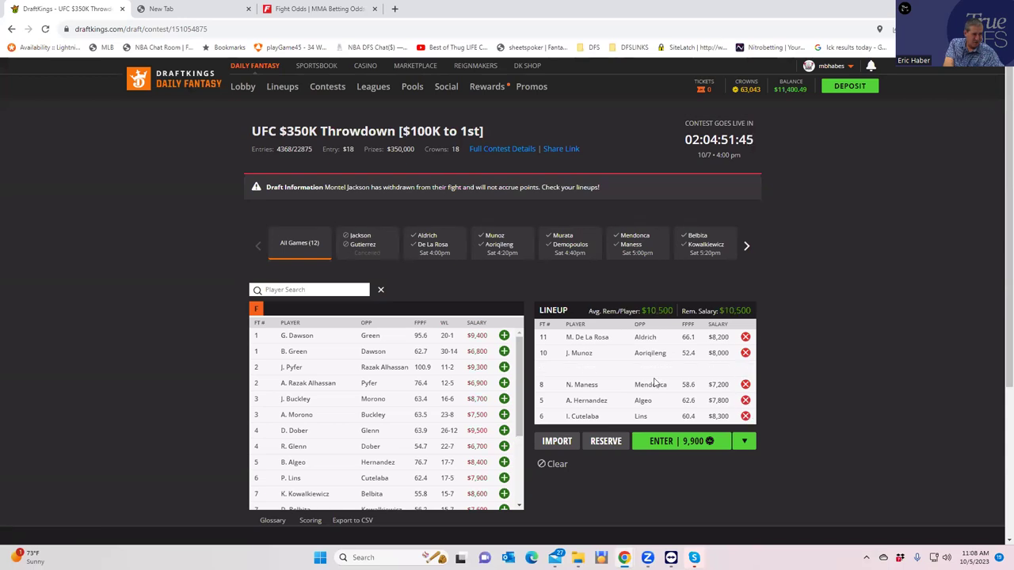
click(504, 415)
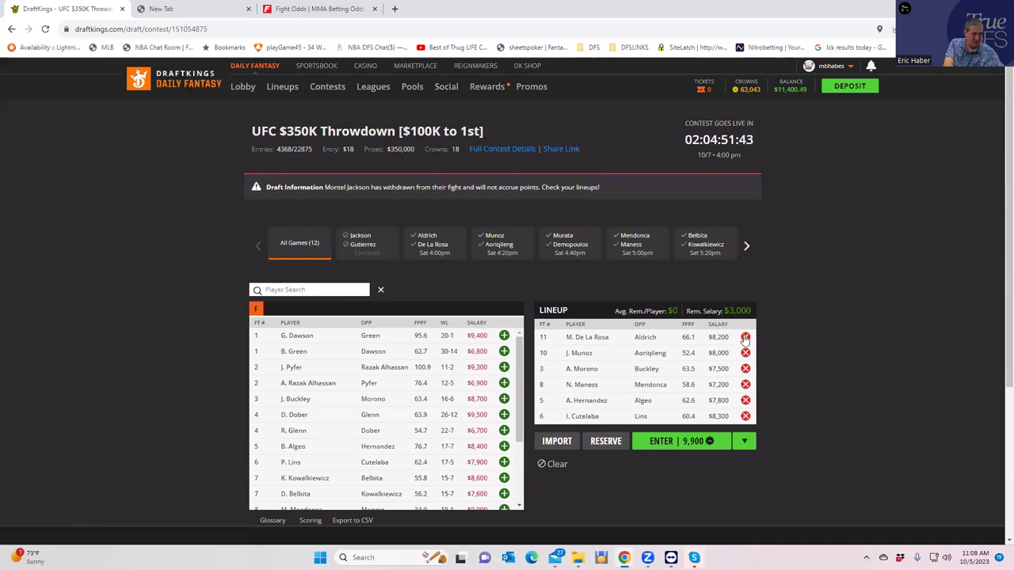
Remove M. De La Rosa from the lineup, search the fighters for "de", and add M. De La Rosa back.
click(745, 337)
click(285, 290)
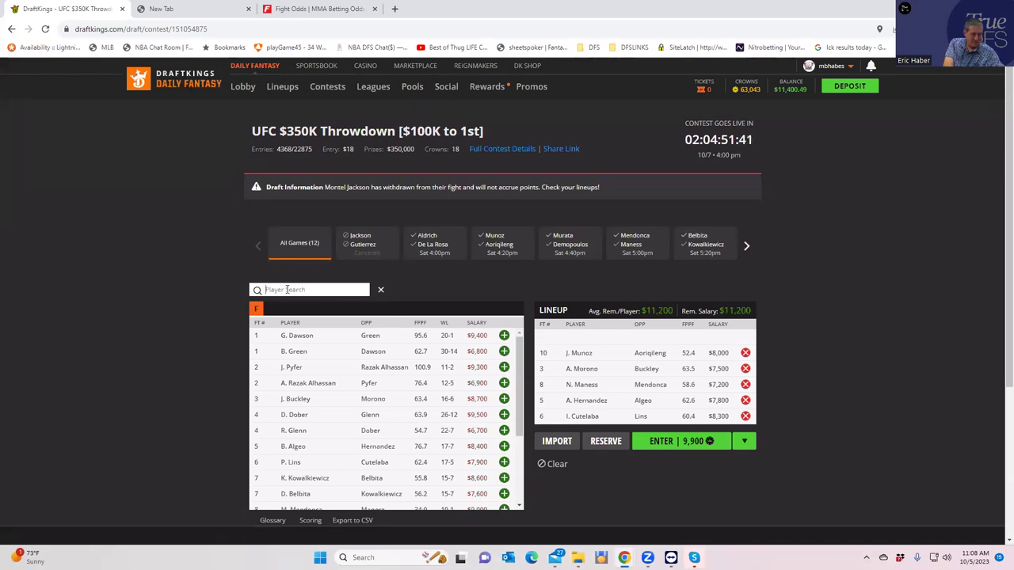
text(ded)
drag(289, 290, 232, 289)
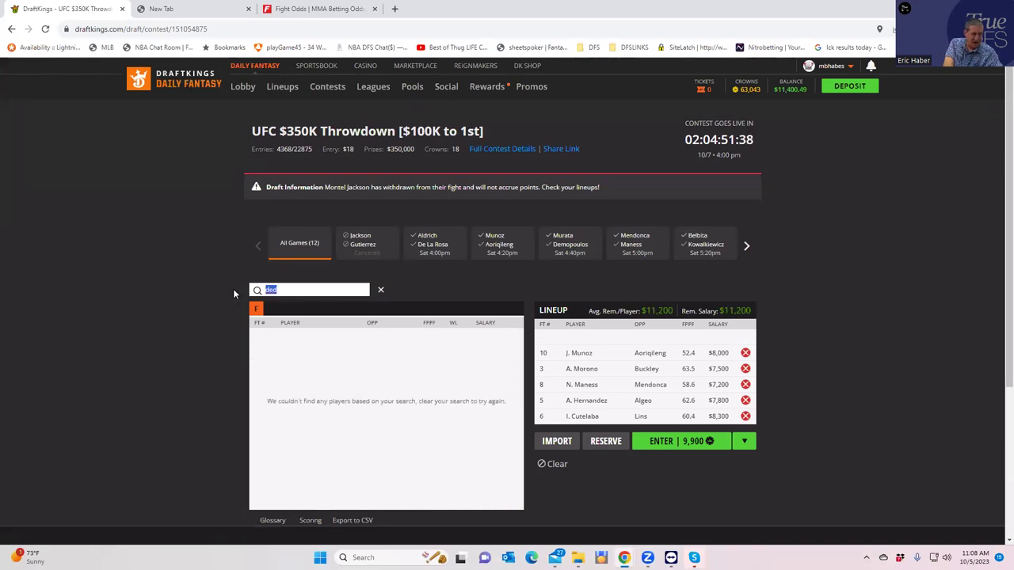
text(del)
drag(308, 290, 172, 309)
text(de)
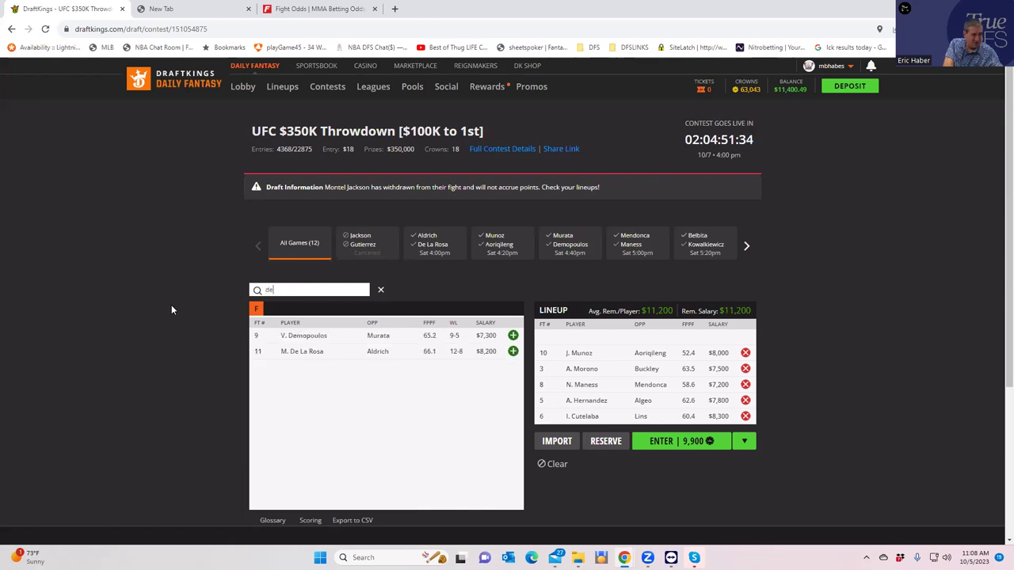
click(511, 353)
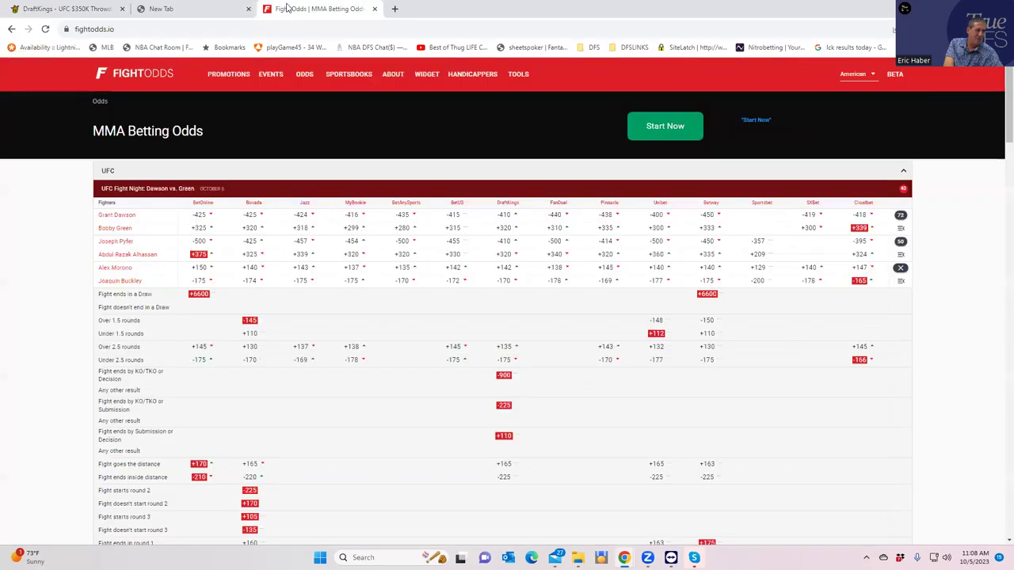
Switch FightOdds to the detailed Pyfer vs. Razak Alhassan odds and examine the distance, win-method and round odds.
click(284, 7)
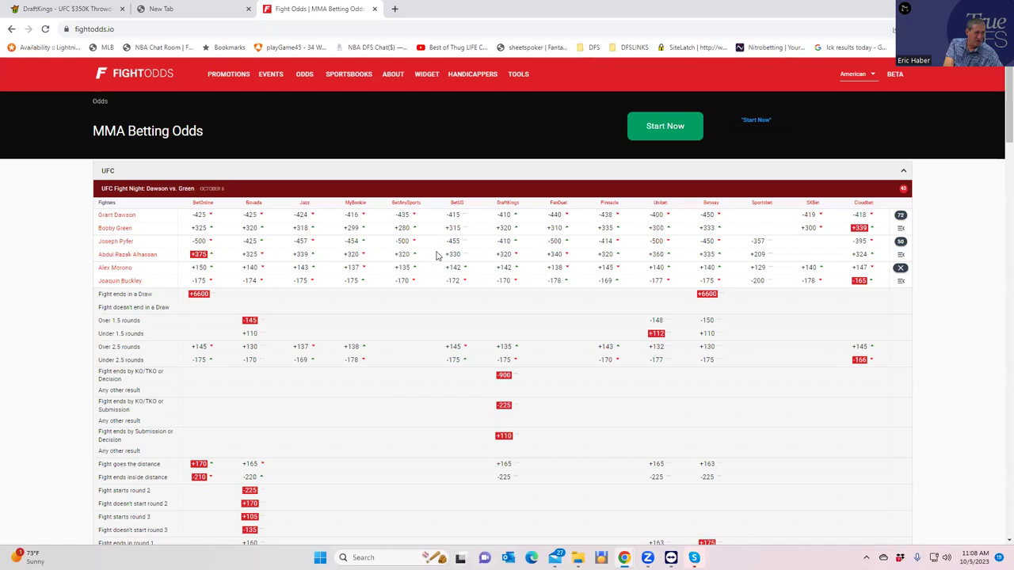
click(902, 244)
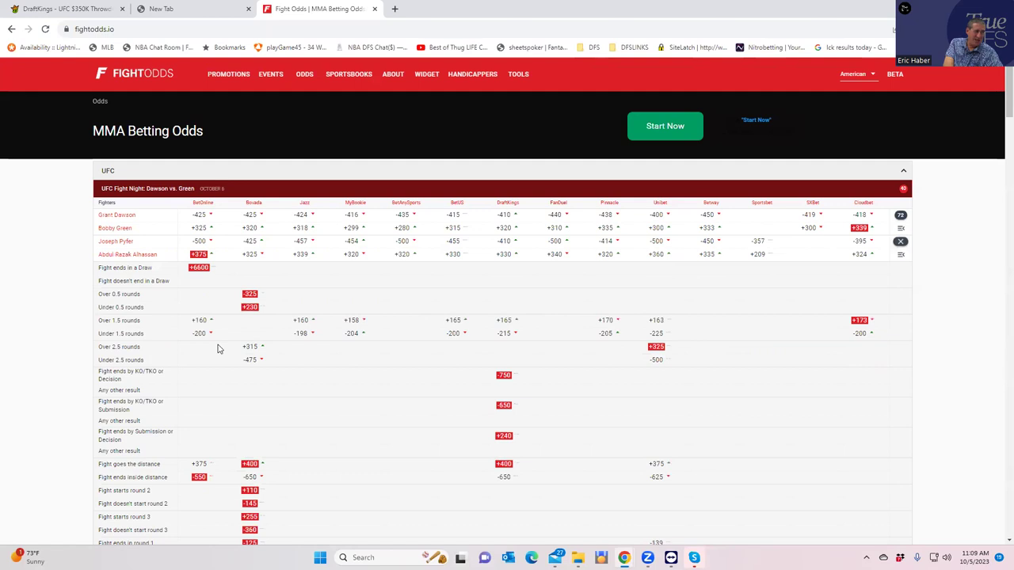
scroll(341, 380, down, 4)
scroll(343, 387, down, 2)
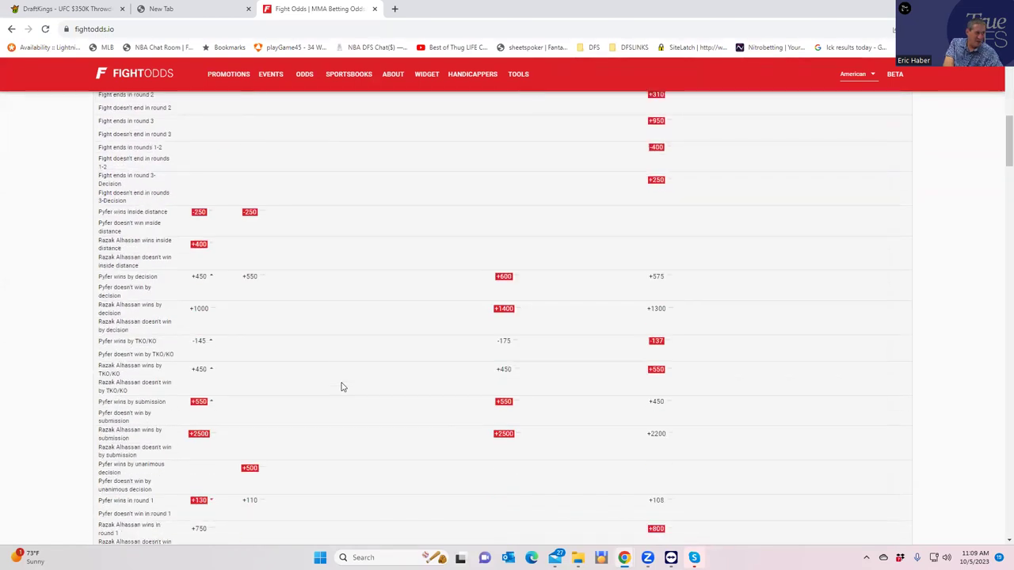
scroll(342, 387, down, 1)
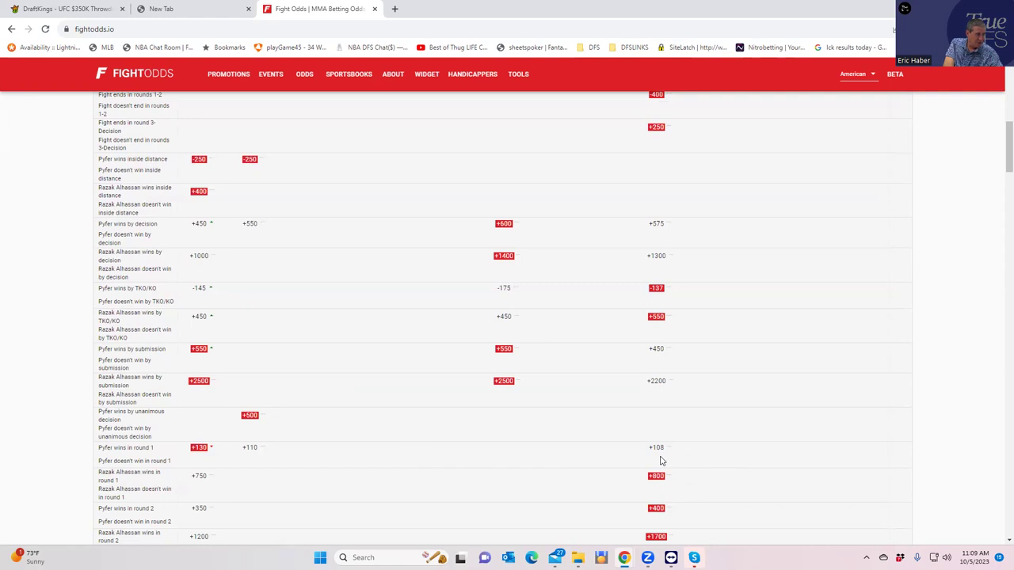
Finish checking Pyfer's round and win-method odds, and replace I. Cutelaba with J. Pyfer in the DraftKings lineup.
scroll(661, 461, up, 1)
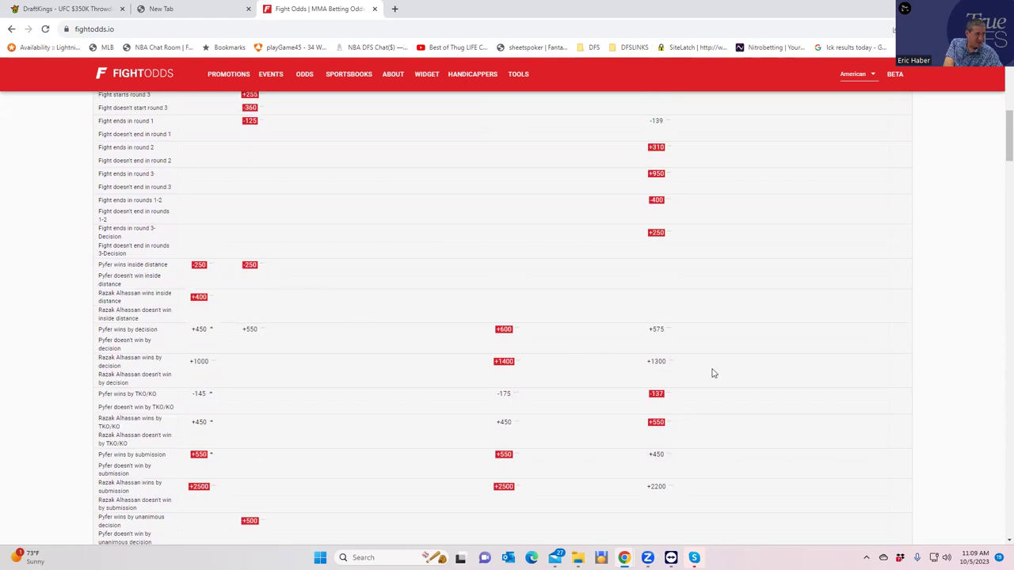
scroll(752, 419, down, 2)
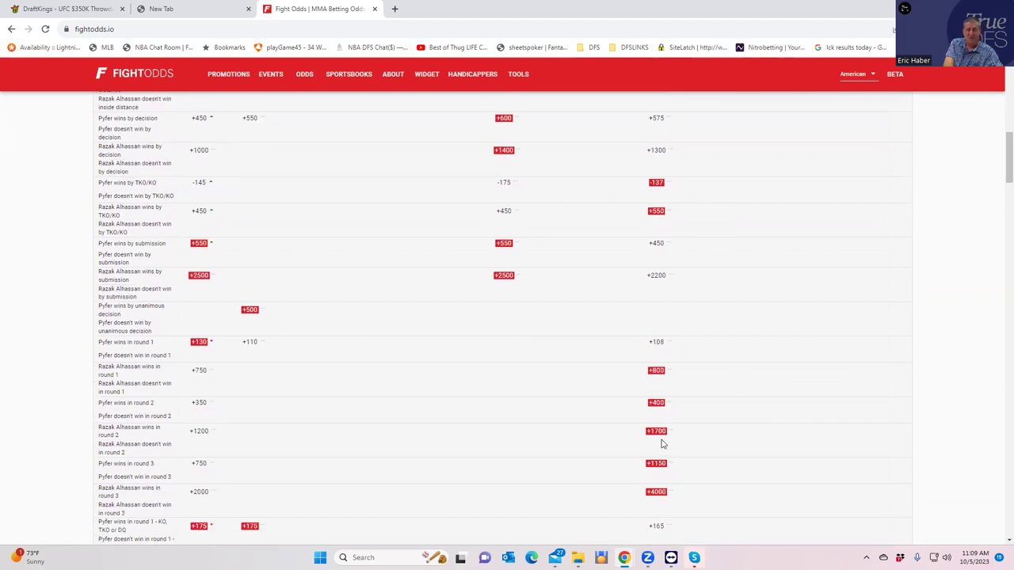
click(61, 9)
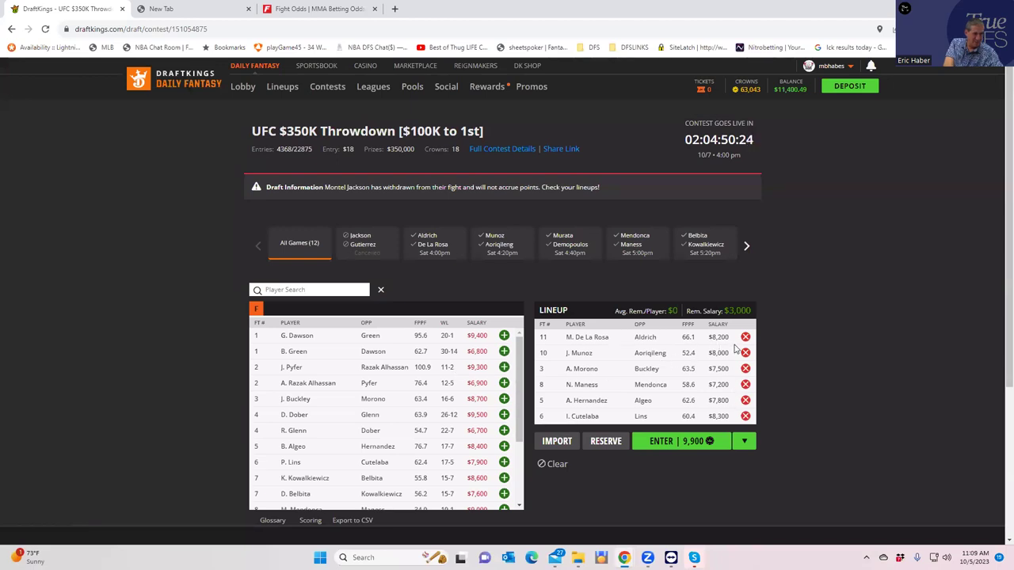
click(744, 417)
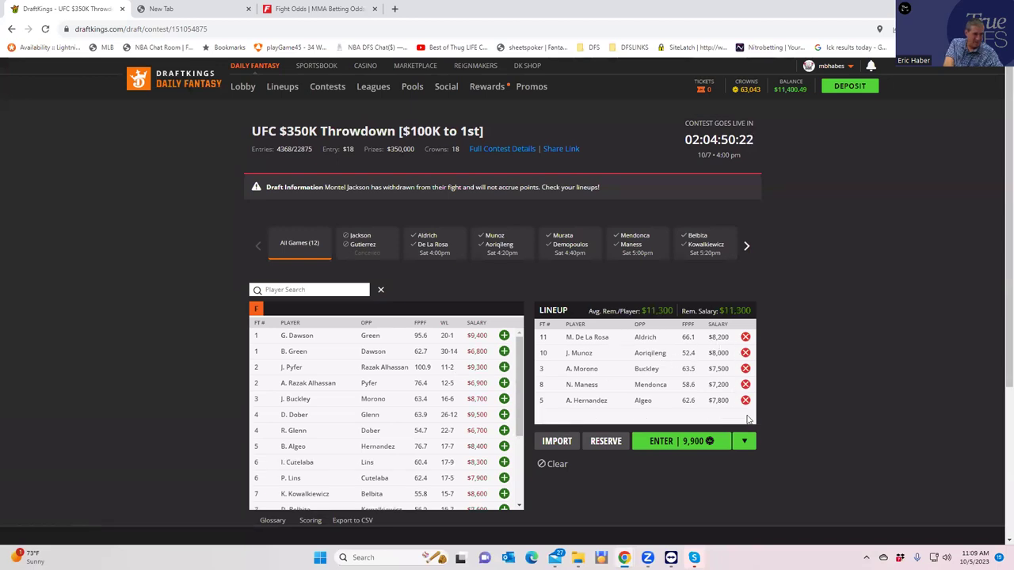
click(503, 367)
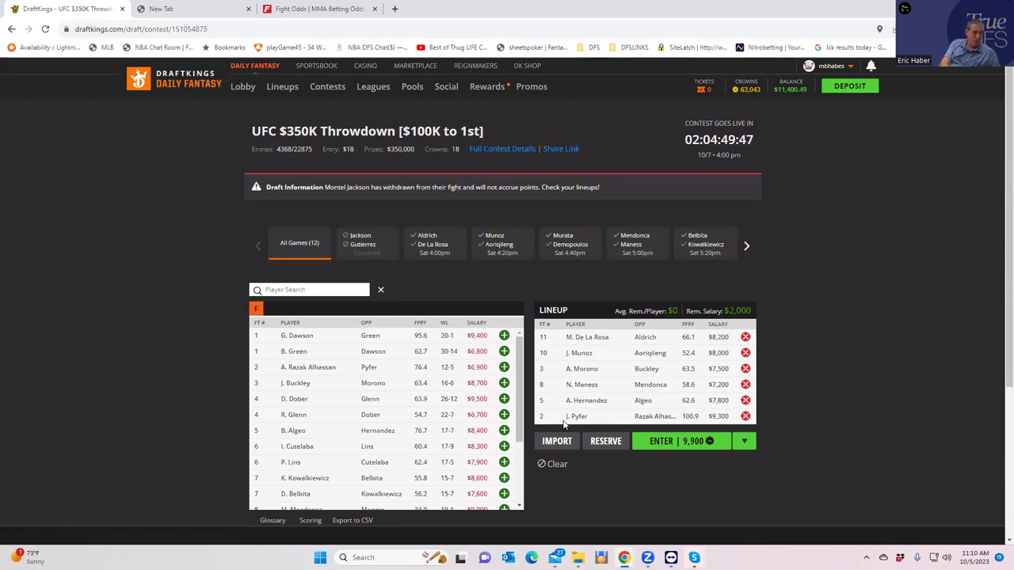
On FightOdds, collapse the Morono vs. Buckley details, examine the Pyfer vs. Razak Alhassan distance, round and win-method odds, and collapse them.
click(327, 8)
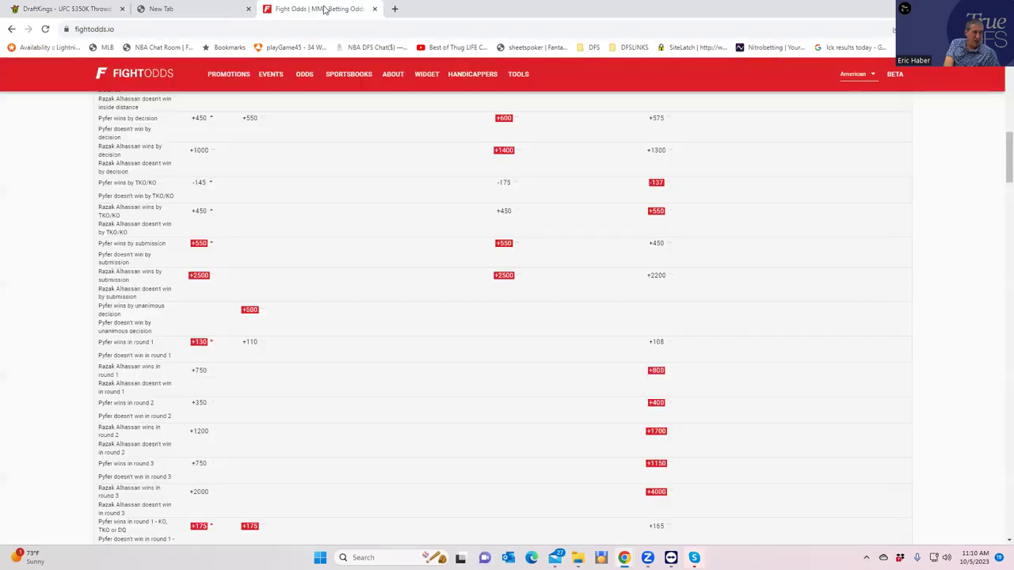
scroll(420, 213, up, 10)
scroll(421, 213, up, 2)
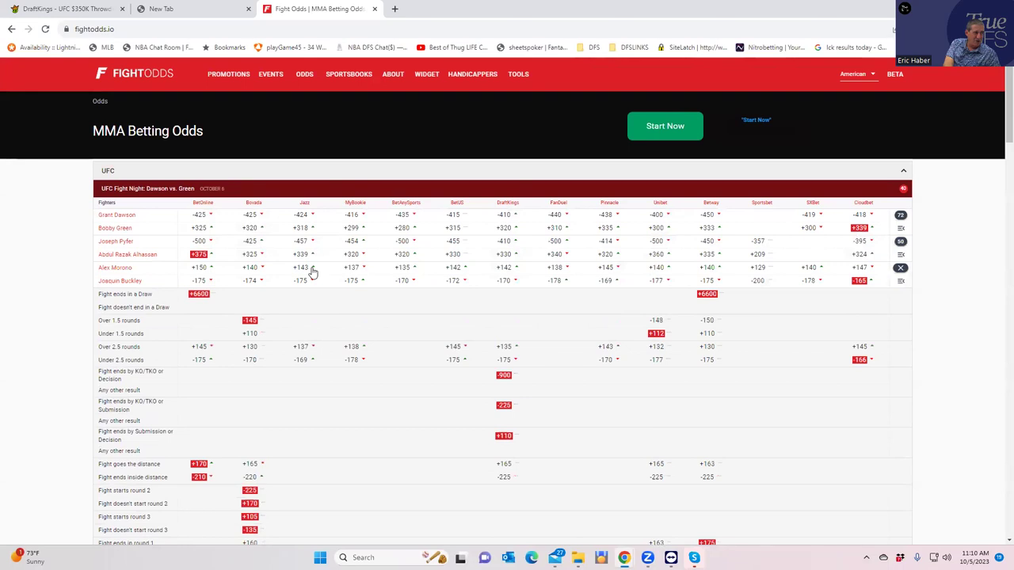
click(902, 269)
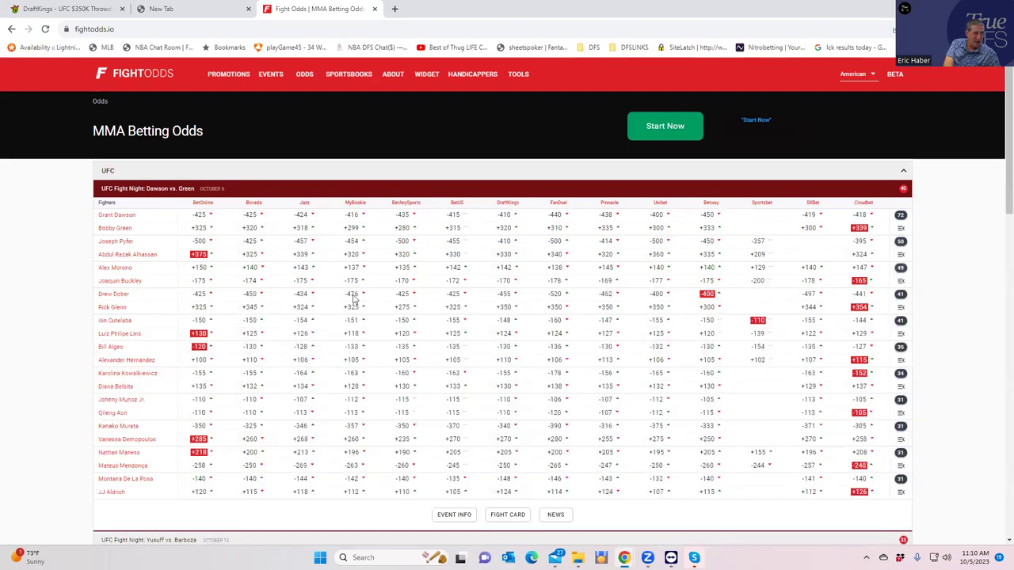
click(901, 242)
scroll(407, 376, down, 2)
scroll(407, 376, down, 3)
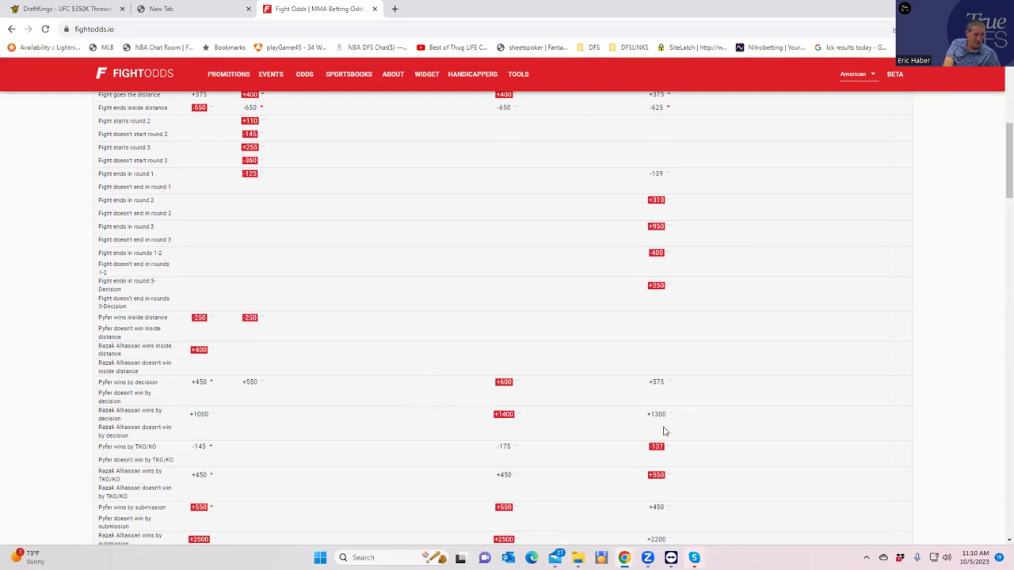
scroll(662, 432, up, 5)
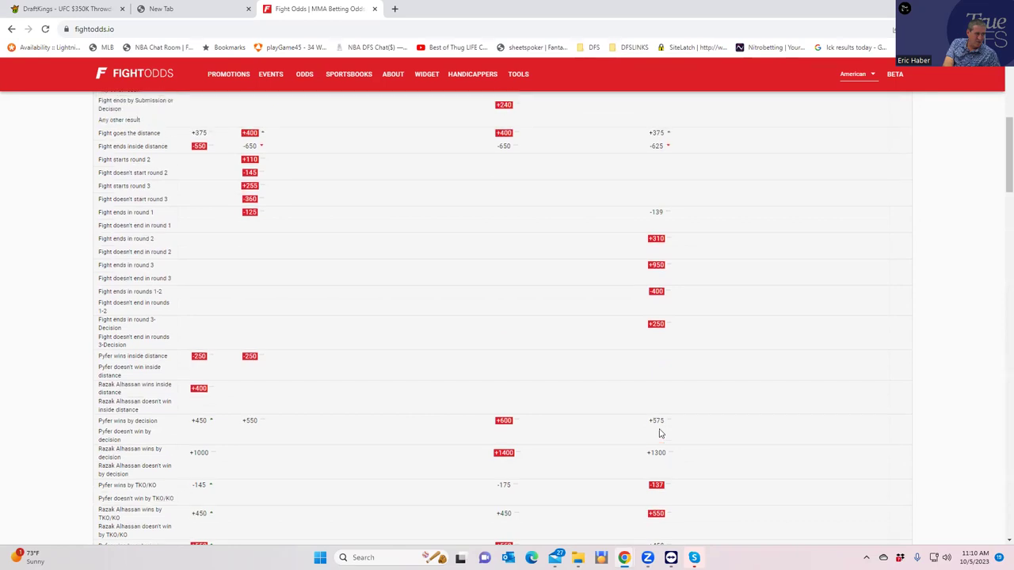
click(901, 241)
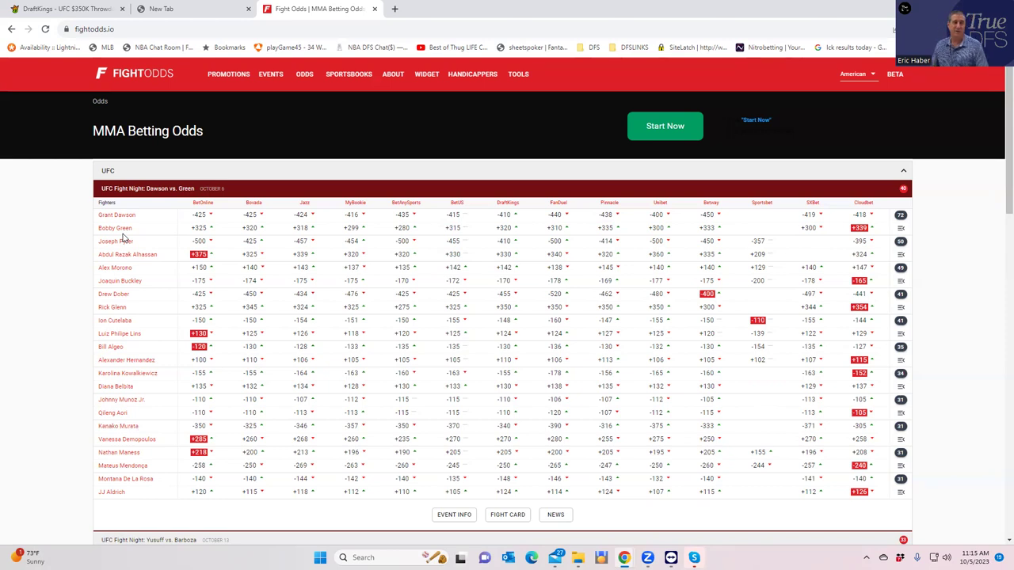
Return to the DraftKings lineup and replace A. Morono with G. Dawson.
click(95, 9)
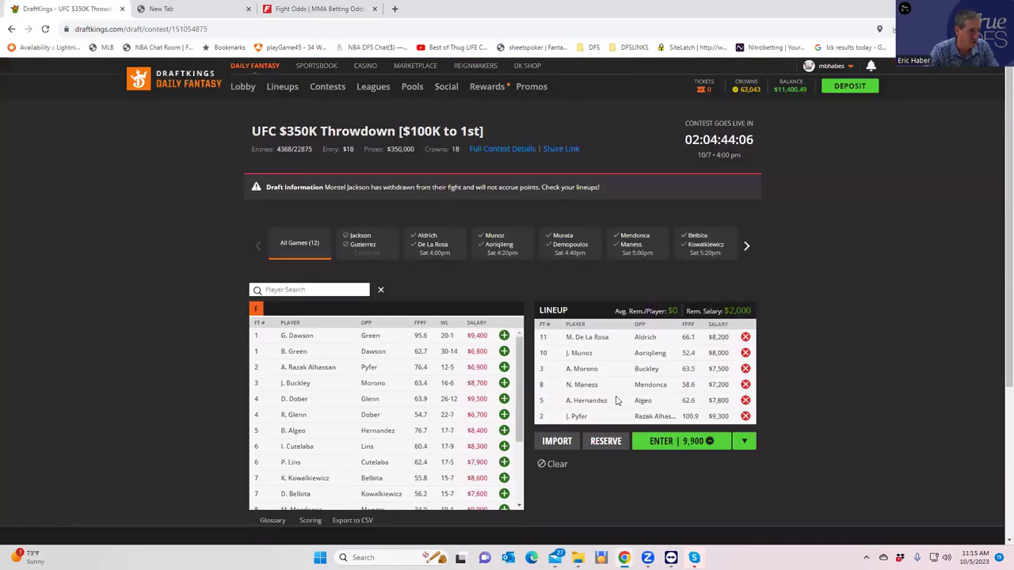
click(746, 369)
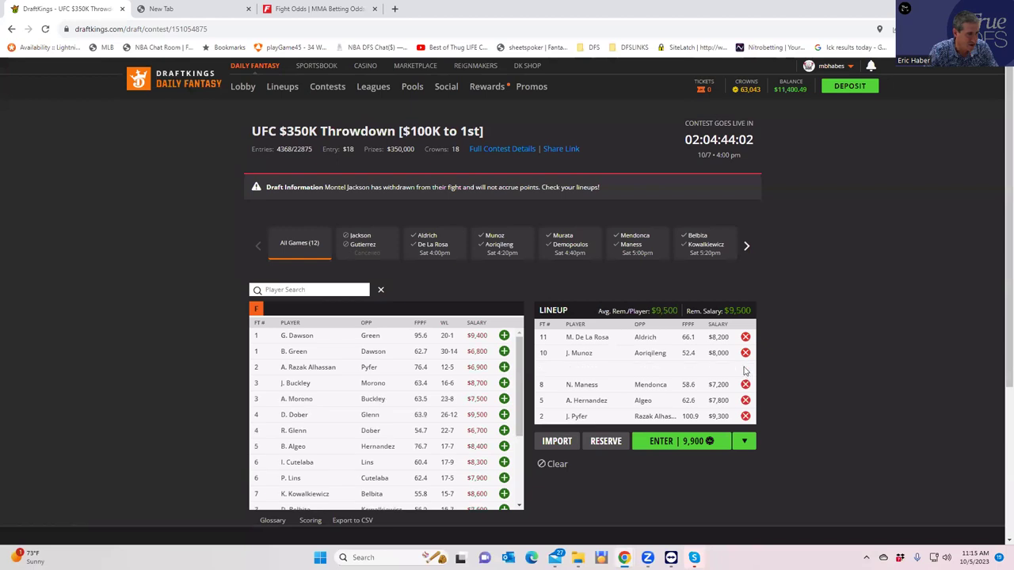
click(503, 335)
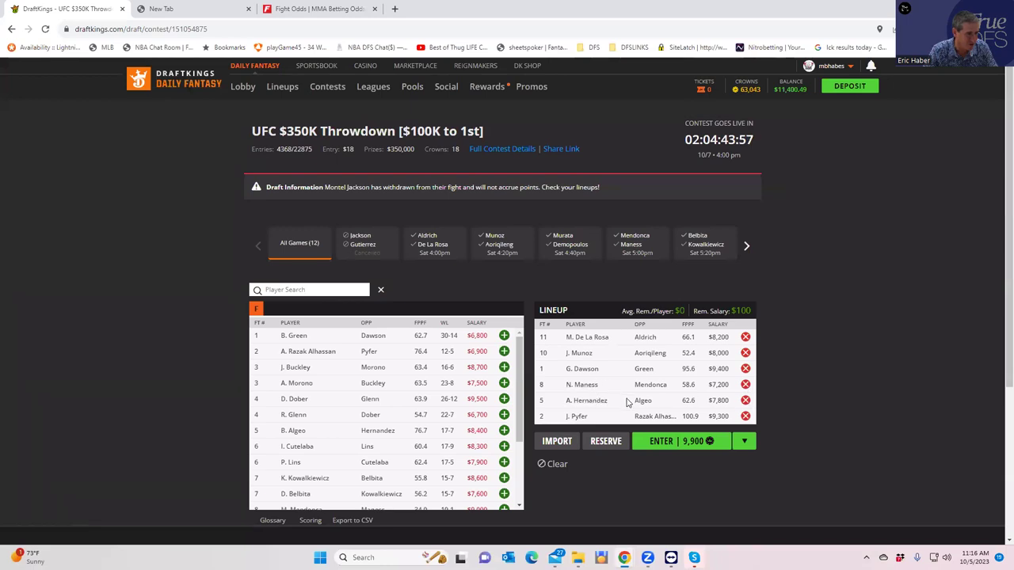
Remove all six fighters from the DraftKings lineup, from J. Pyfer up to M. De La Rosa.
click(745, 416)
click(745, 400)
click(745, 384)
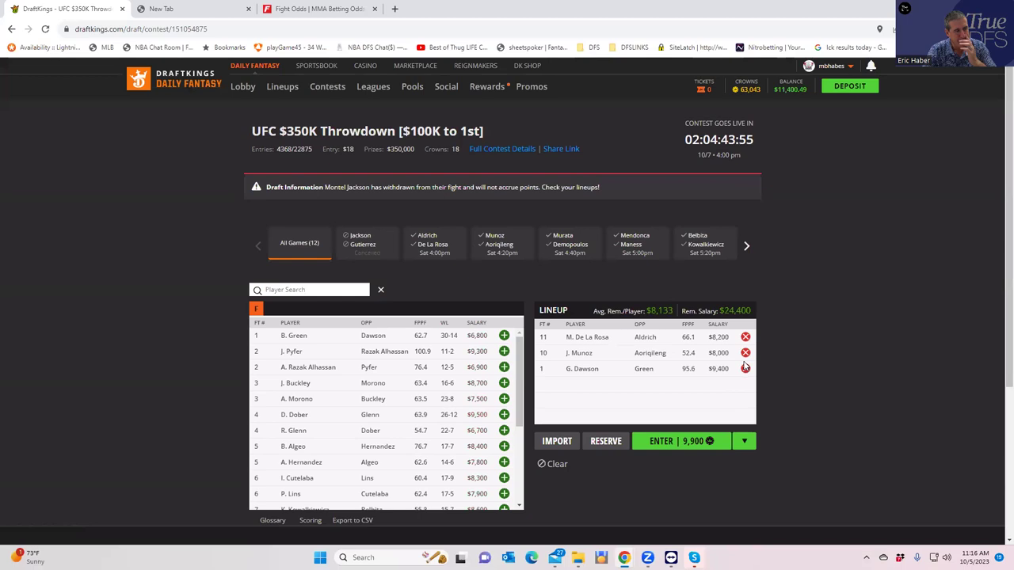
click(746, 368)
click(746, 353)
click(745, 337)
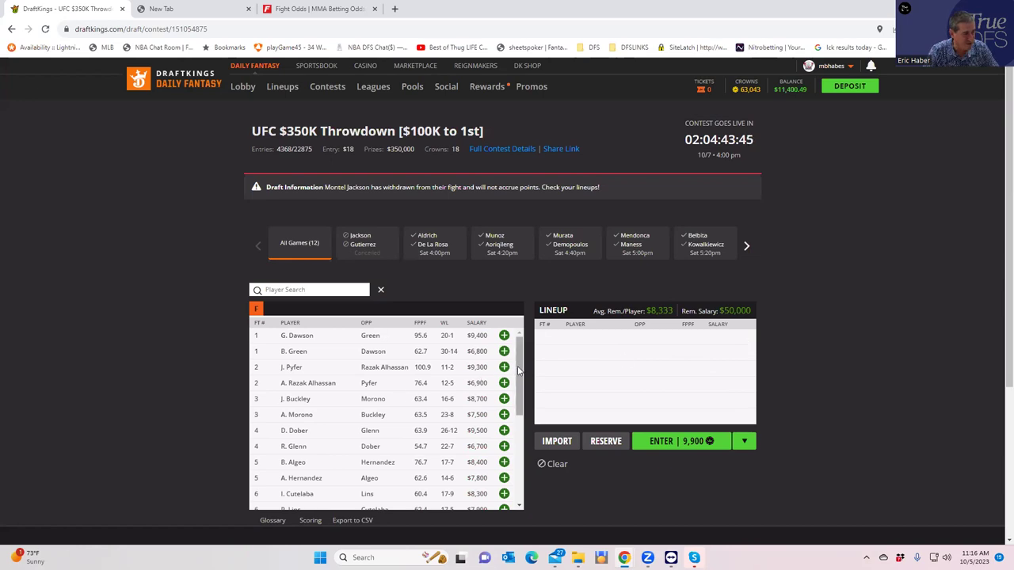
Review the available fighters, their opponents and salaries in the DraftKings player list.
drag(518, 370, 520, 301)
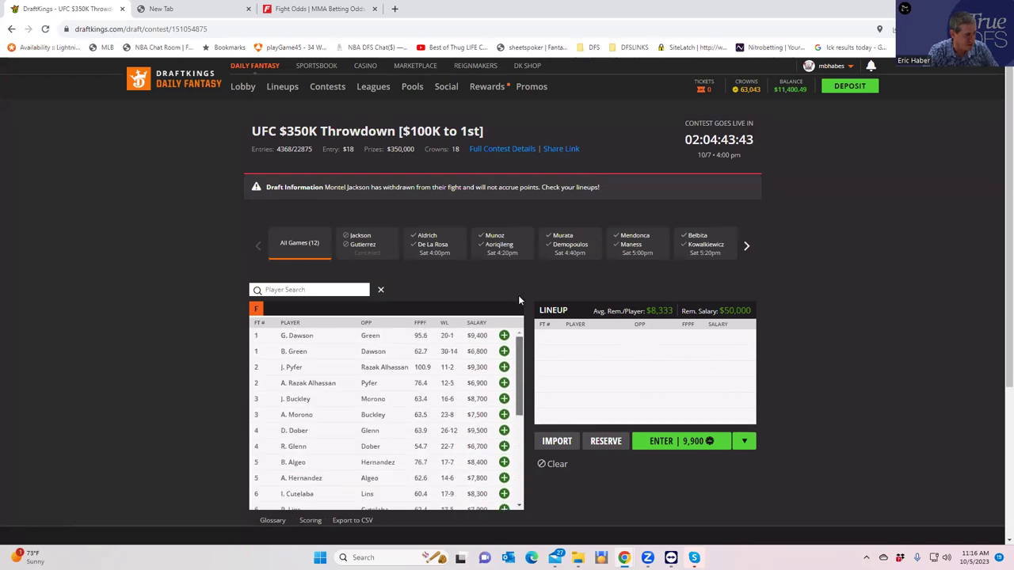
scroll(365, 442, down, 2)
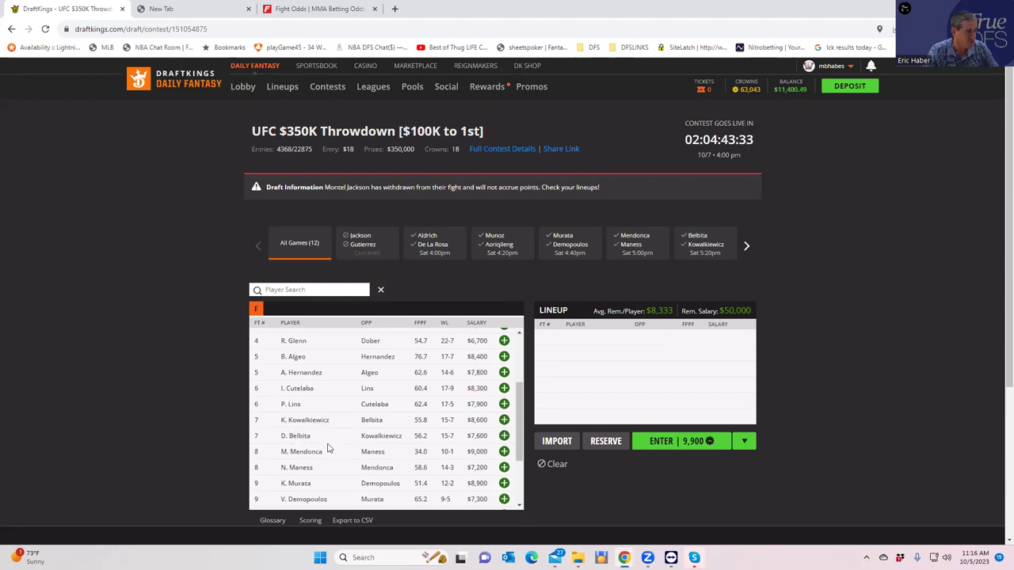
scroll(318, 488, down, 1)
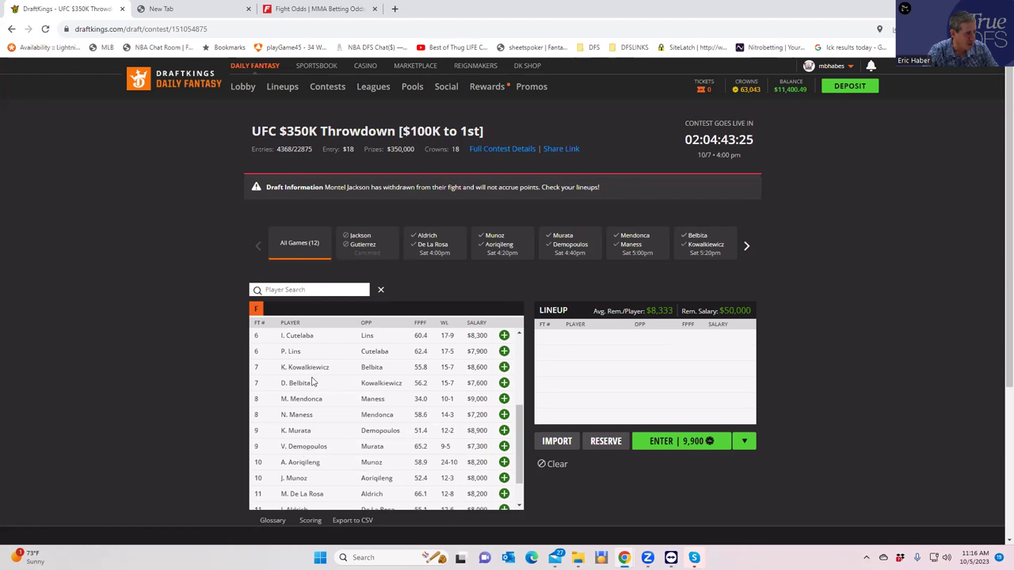
scroll(377, 496, up, 3)
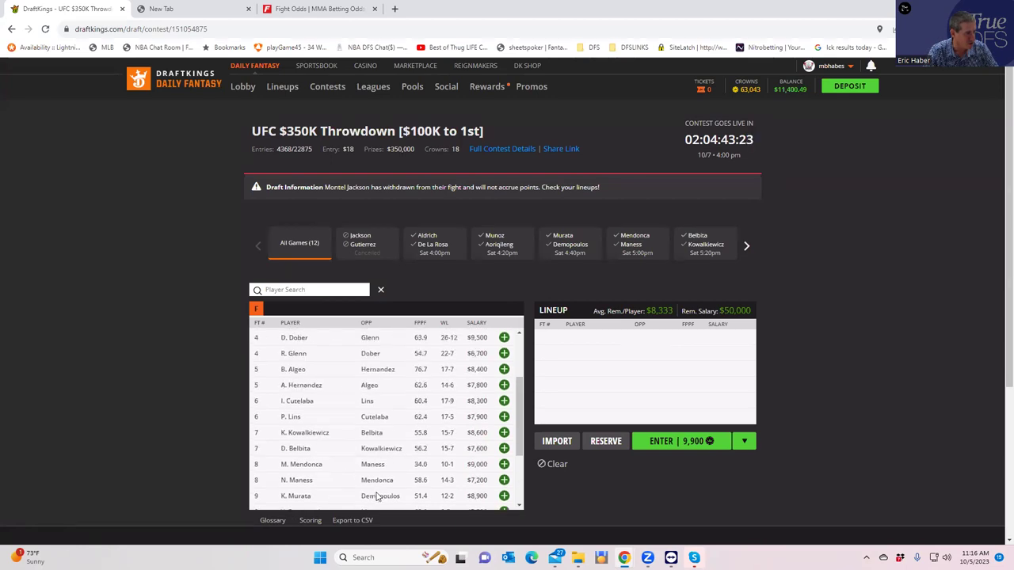